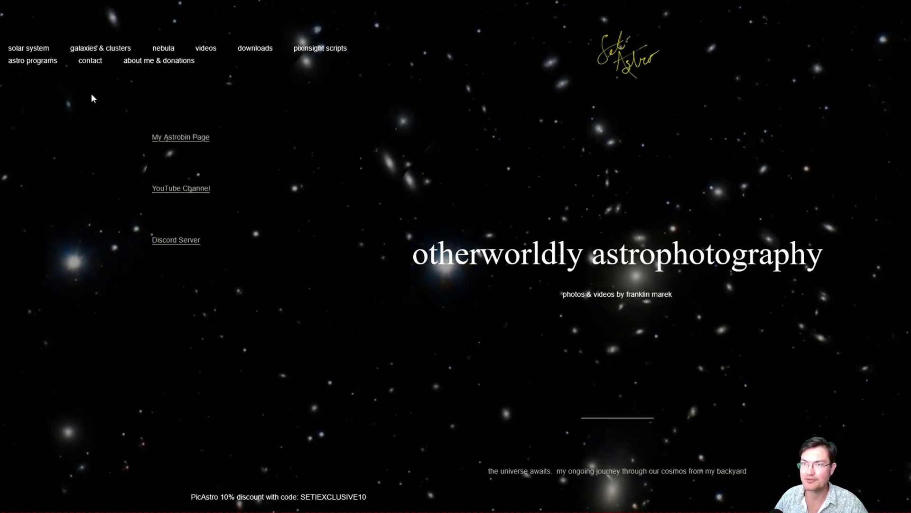
# Step: Launch PixInsight's AstroMark Signature and Insert Adder script, then bring up Seti Astro's Suite
pyautogui.moveTo(32, 62)
pyautogui.click(17, 88)
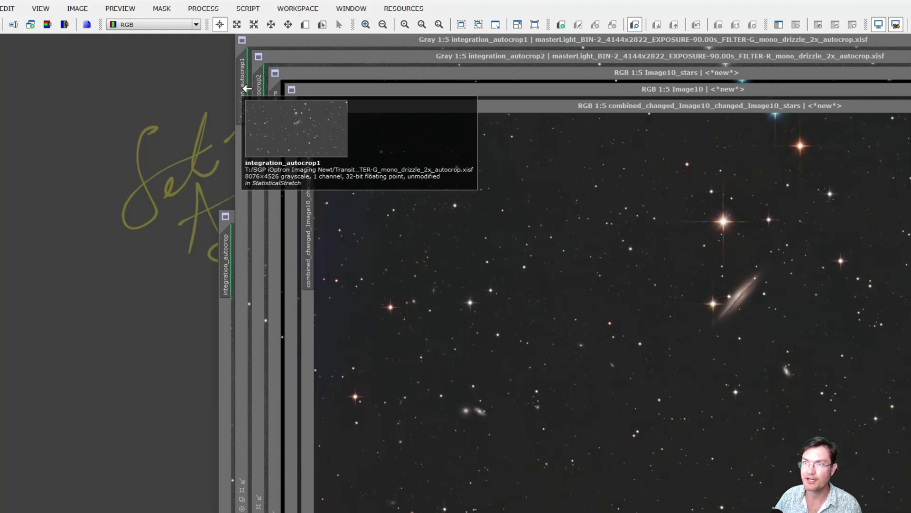
pyautogui.click(248, 8)
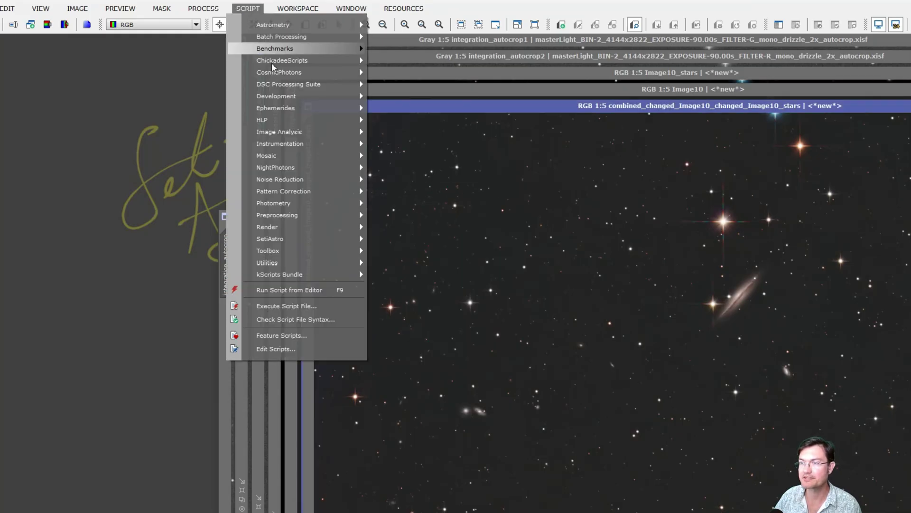
pyautogui.moveTo(352, 240)
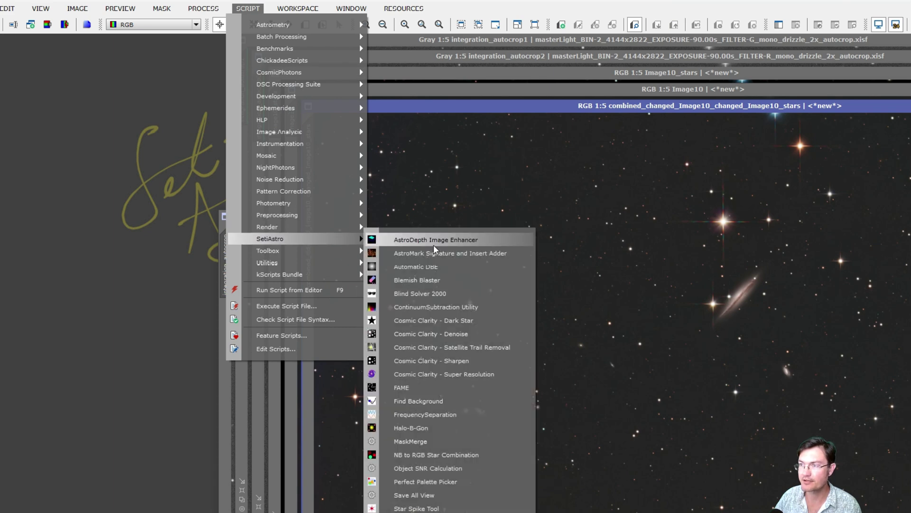
pyautogui.click(446, 253)
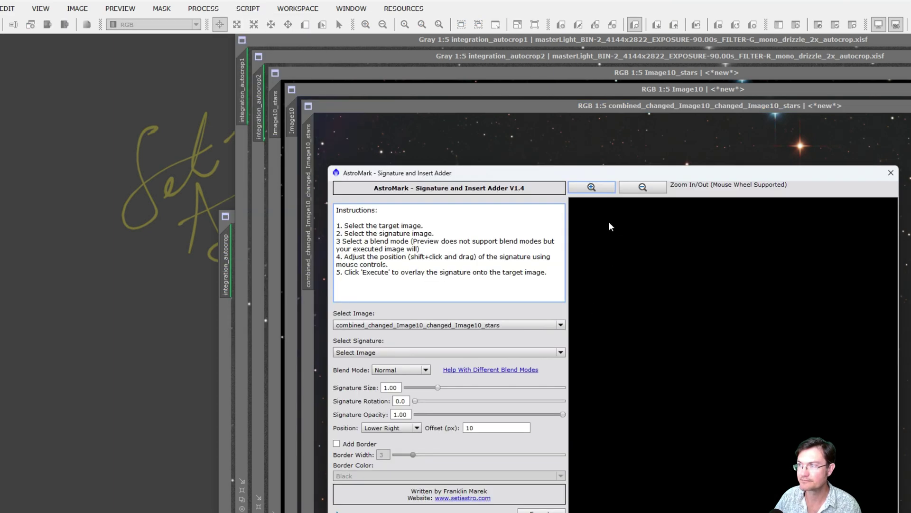
pyautogui.moveTo(588, 177); pyautogui.dragTo(454, 105)
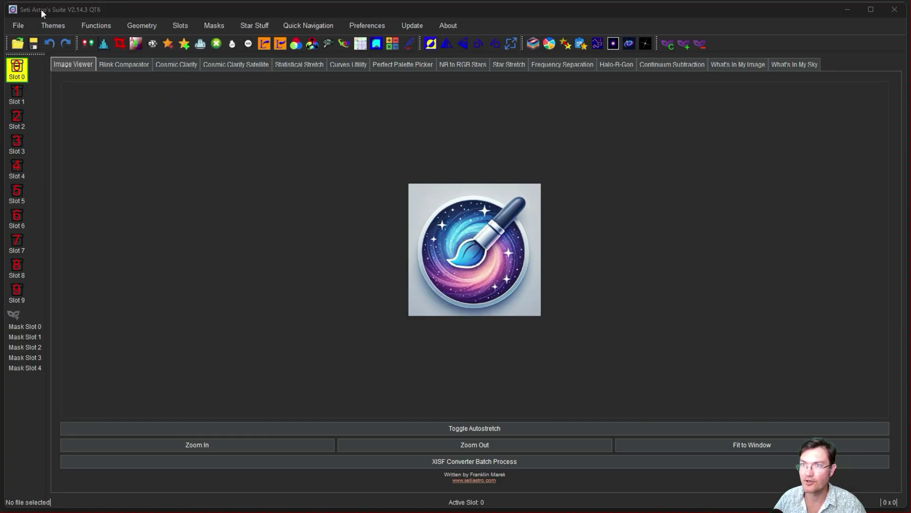
# Step: Load finaleagleforaxx.tif into Slot 0 and choose the Signature/Insert function
pyautogui.click(18, 43)
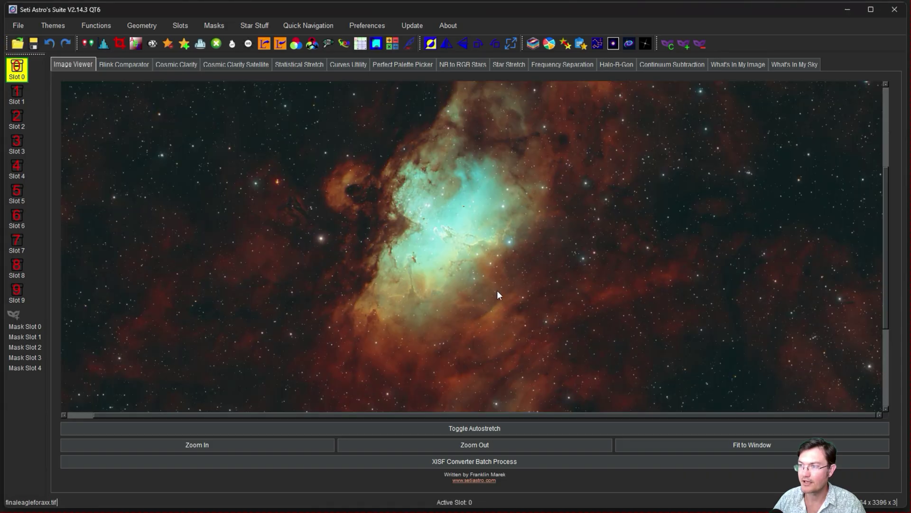
pyautogui.moveTo(523, 312); pyautogui.dragTo(610, 306)
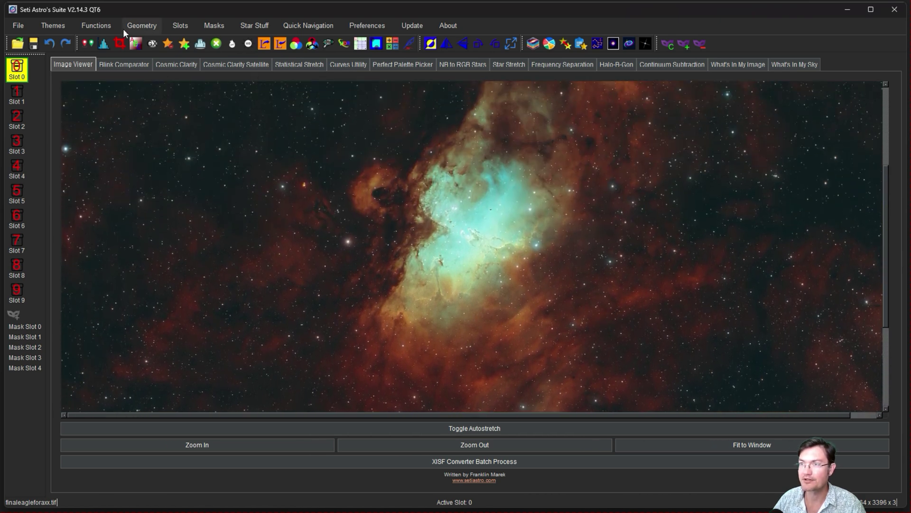
pyautogui.click(89, 27)
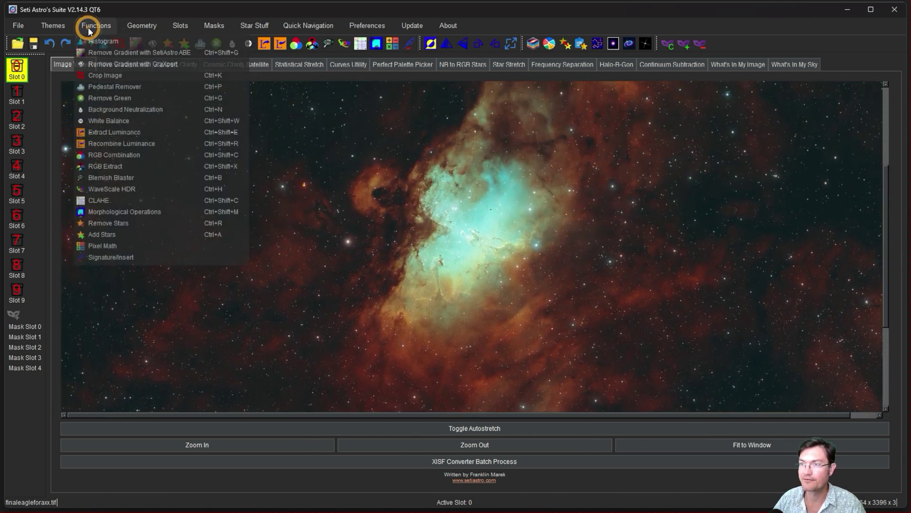
pyautogui.click(147, 258)
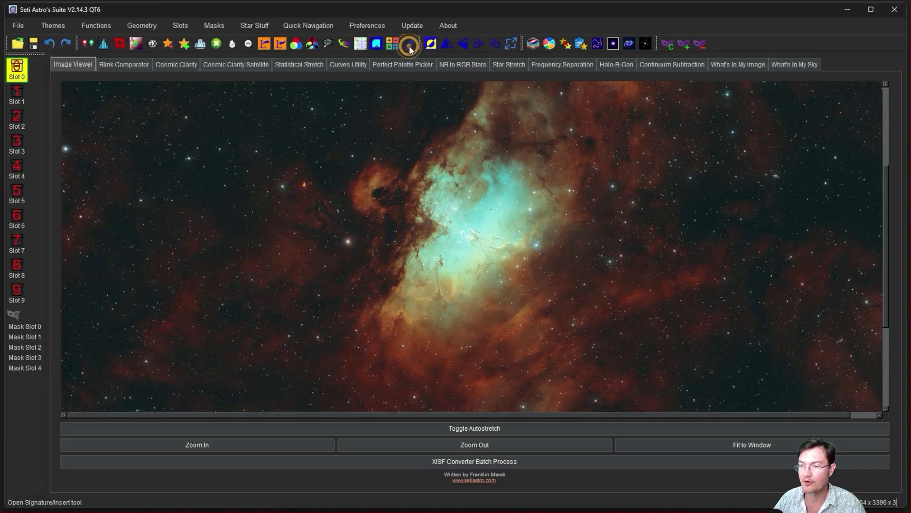
# Step: Open the Signature/Insert tool and load signature.png from the Desktop as the insert
pyautogui.click(410, 45)
pyautogui.moveTo(406, 99); pyautogui.dragTo(315, 88)
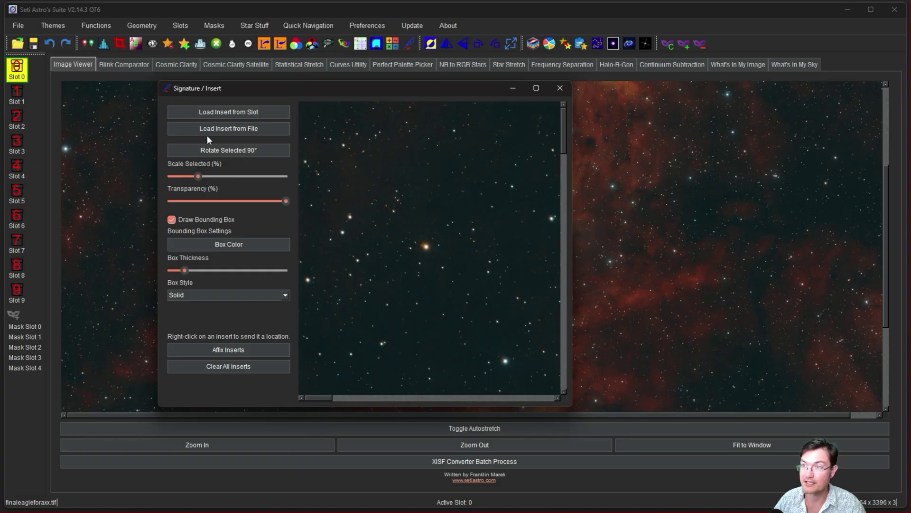
pyautogui.click(246, 129)
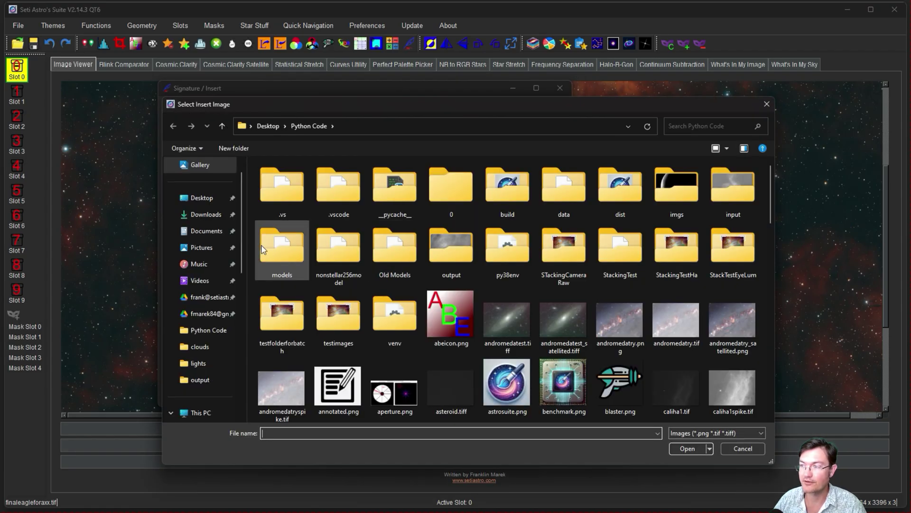
pyautogui.click(202, 197)
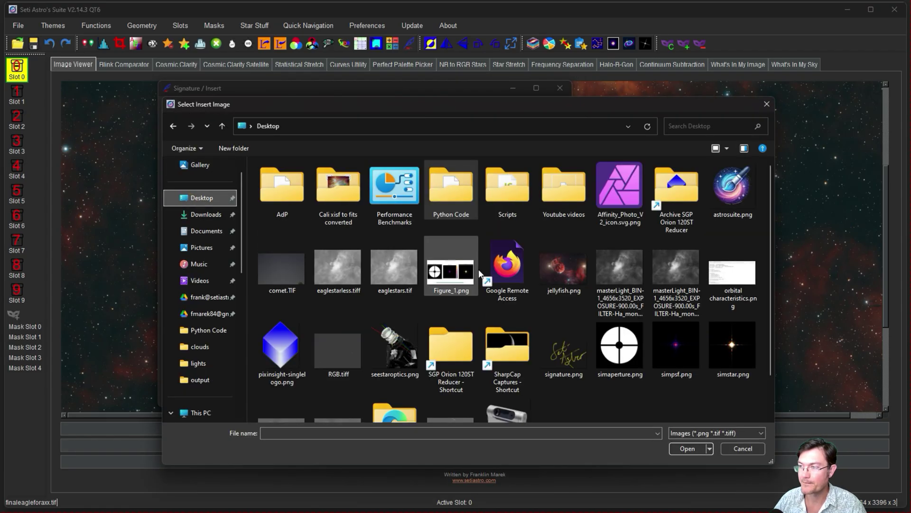
pyautogui.doubleClick(553, 352)
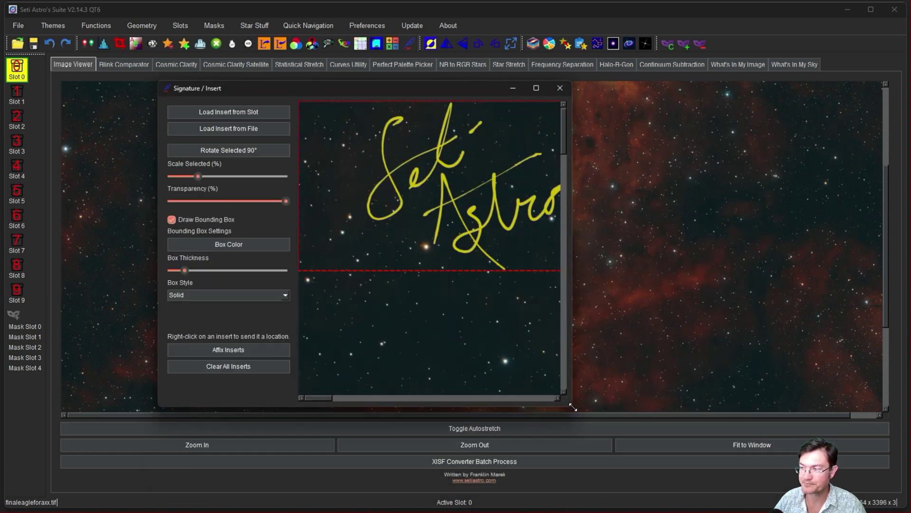
# Step: Move the signature up and left, tilt it slightly, and turn off Draw Bounding Box
pyautogui.moveTo(573, 406); pyautogui.dragTo(827, 481)
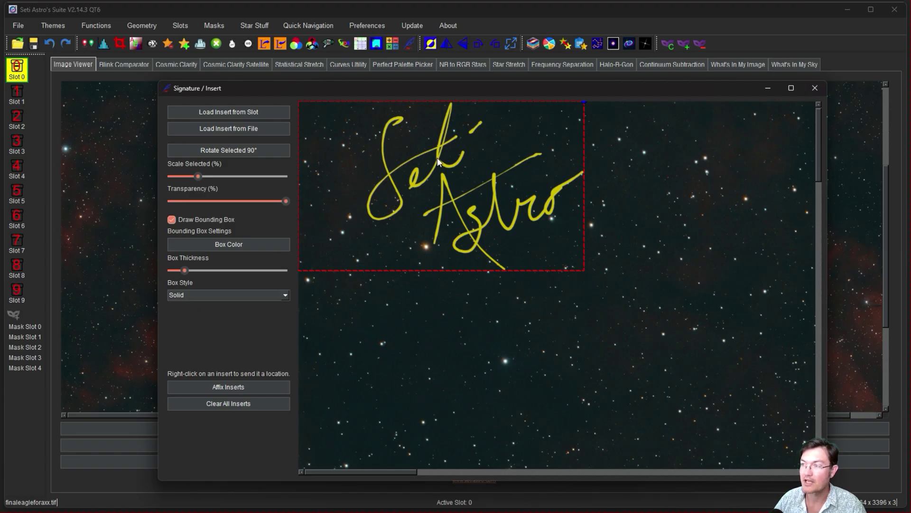
pyautogui.moveTo(438, 159)
pyautogui.mouseDown()
pyautogui.moveTo(477, 185)
pyautogui.moveTo(516, 246)
pyautogui.moveTo(543, 264)
pyautogui.mouseUp()
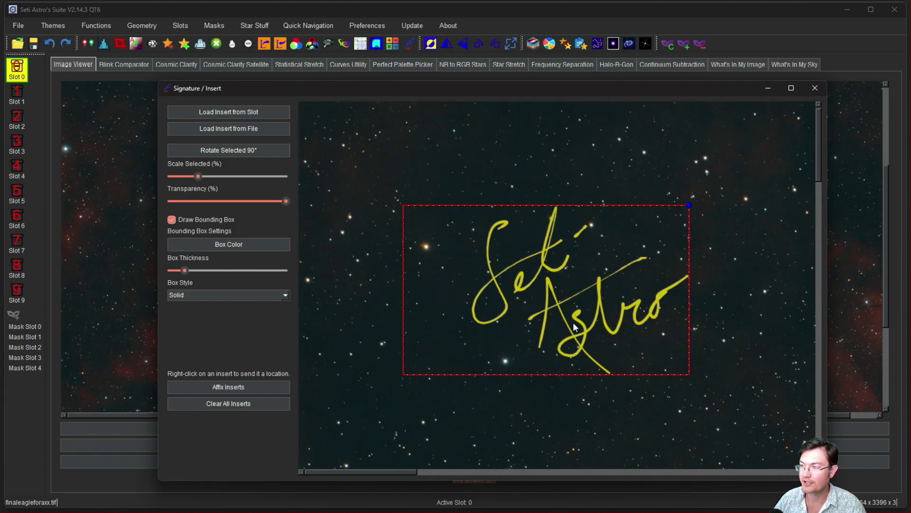
pyautogui.moveTo(574, 319); pyautogui.dragTo(560, 303)
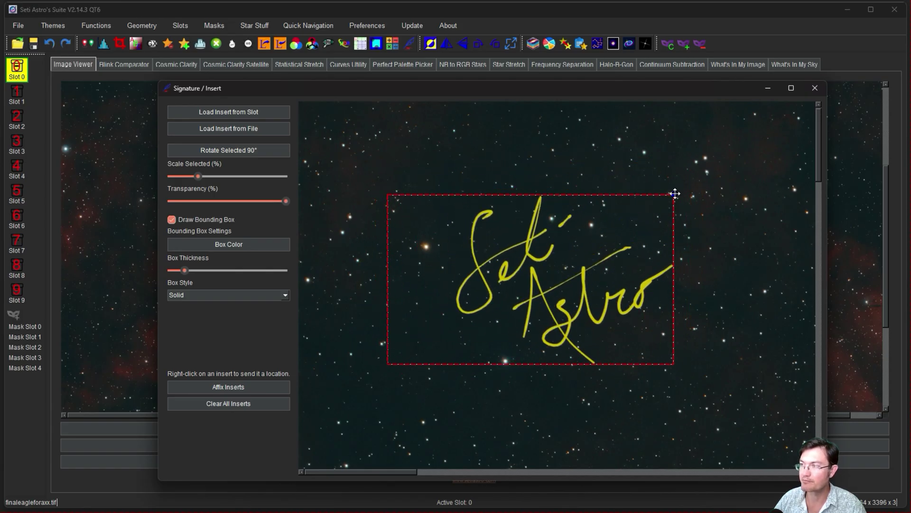
pyautogui.moveTo(674, 194); pyautogui.dragTo(653, 208)
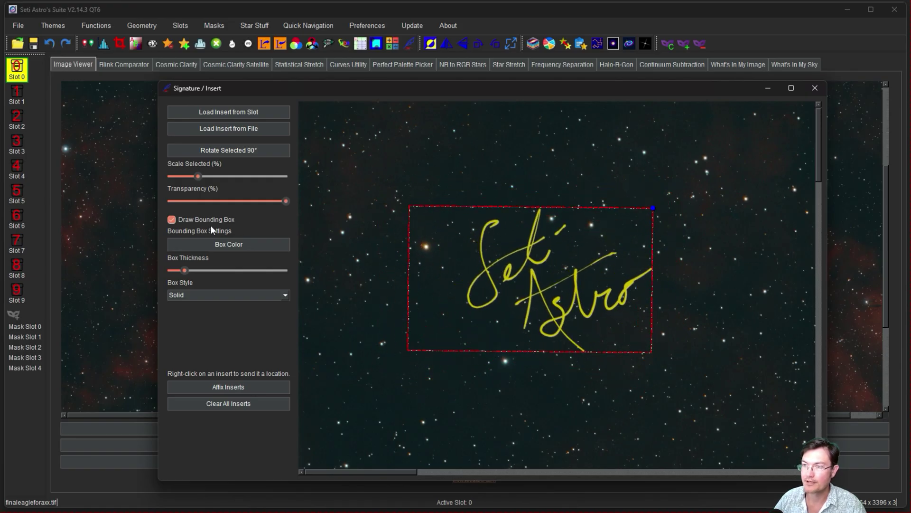
pyautogui.click(170, 223)
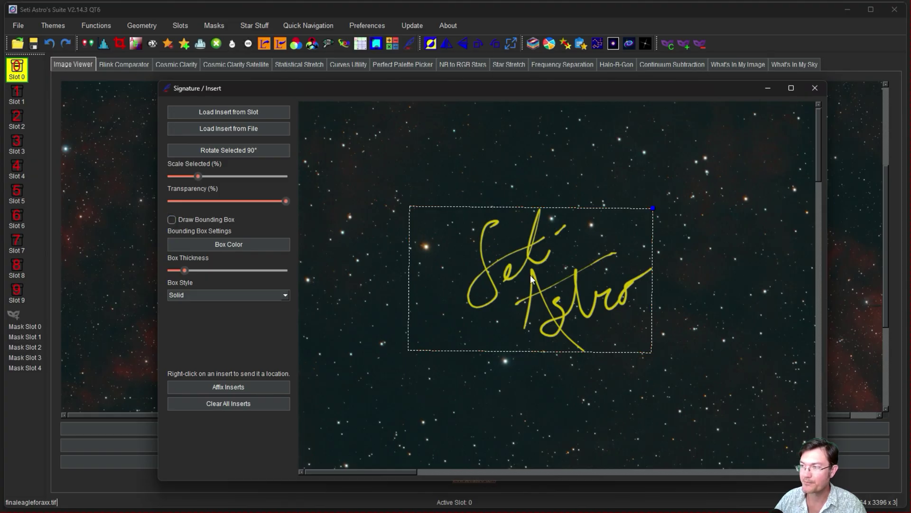
pyautogui.moveTo(531, 275); pyautogui.dragTo(494, 232)
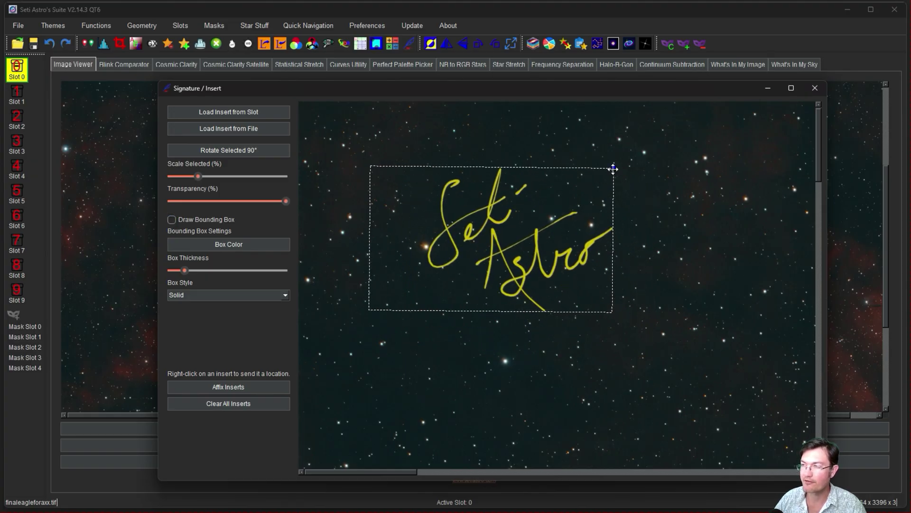
pyautogui.moveTo(614, 168)
pyautogui.mouseDown()
pyautogui.moveTo(606, 162)
pyautogui.moveTo(614, 166)
pyautogui.mouseUp()
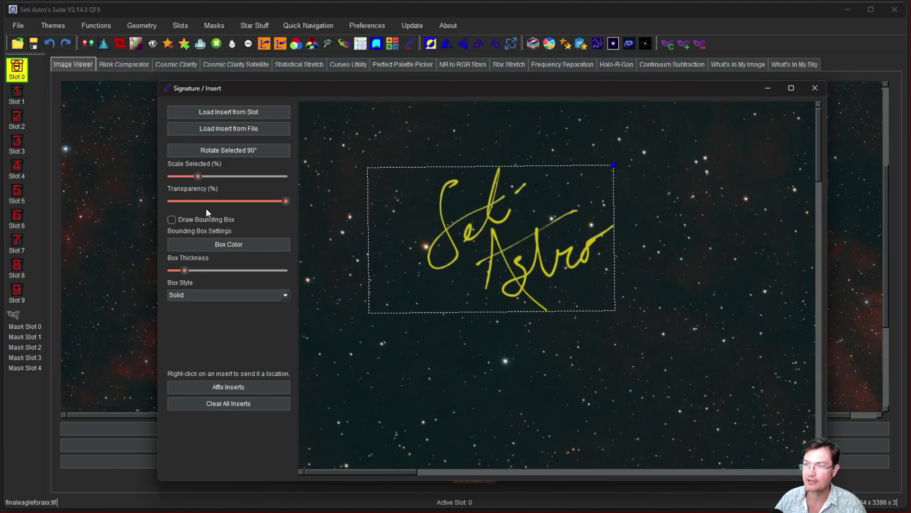
pyautogui.click(172, 220)
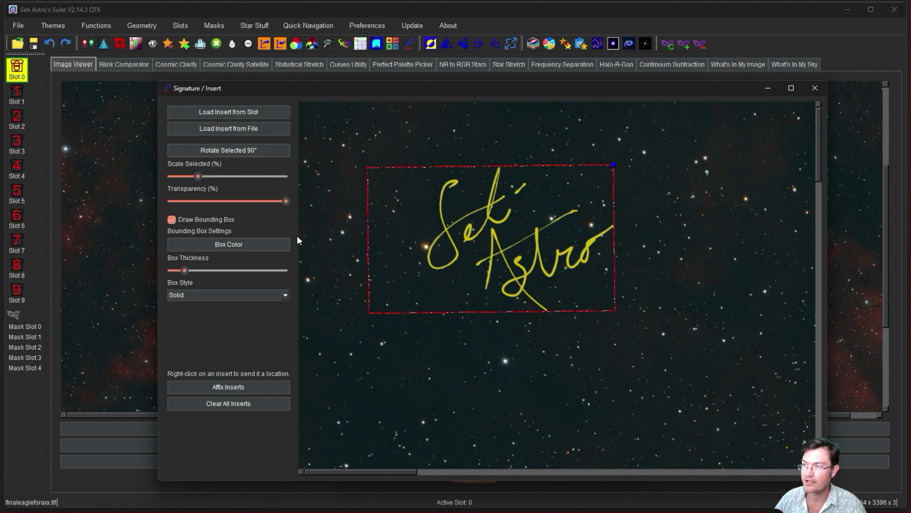
pyautogui.click(170, 219)
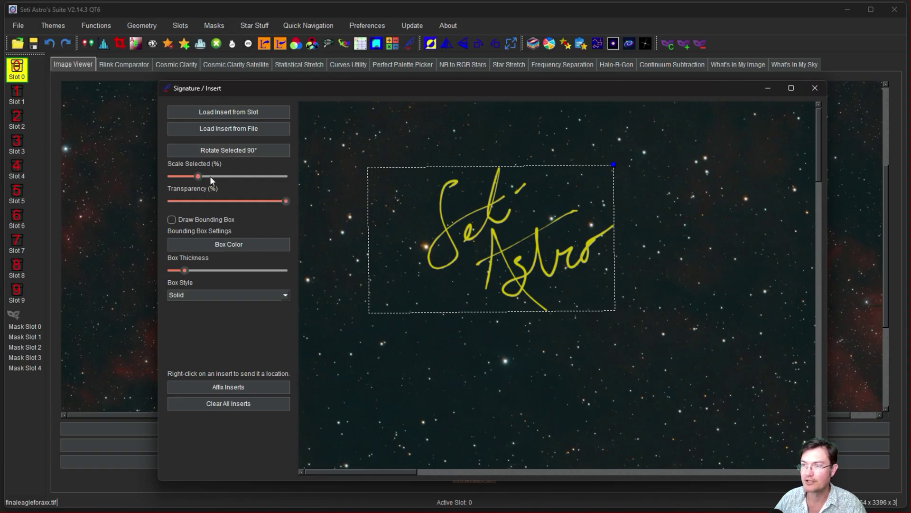
# Step: Send the signature to the bottom-right corner, fade it to about 35%, and affix it
pyautogui.rightClick(489, 219)
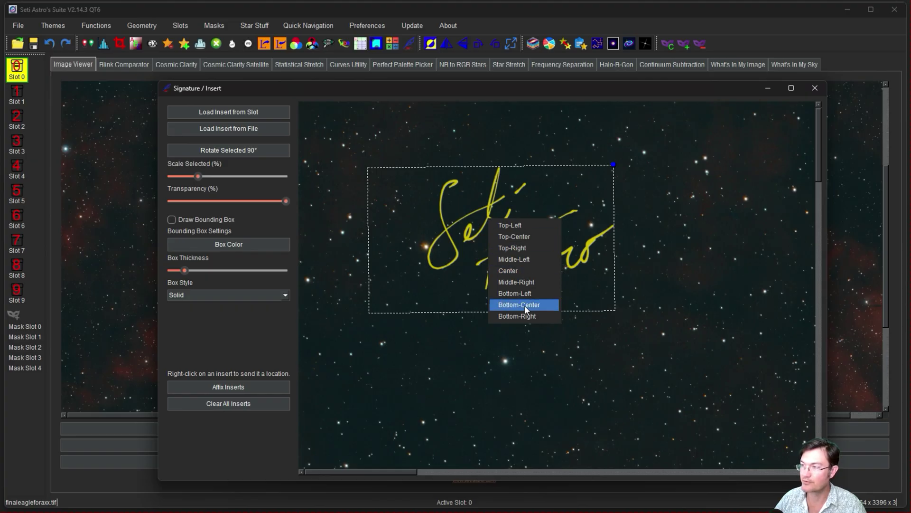
pyautogui.click(529, 317)
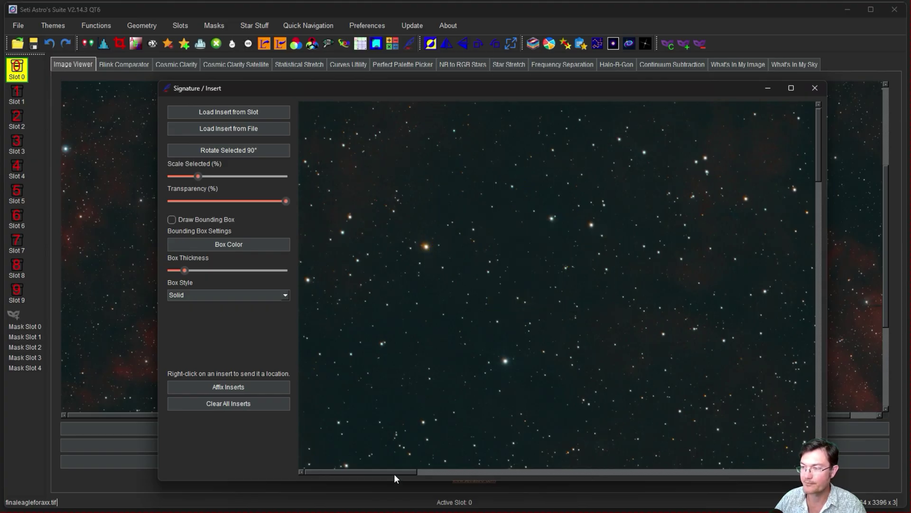
pyautogui.moveTo(392, 471); pyautogui.dragTo(712, 462)
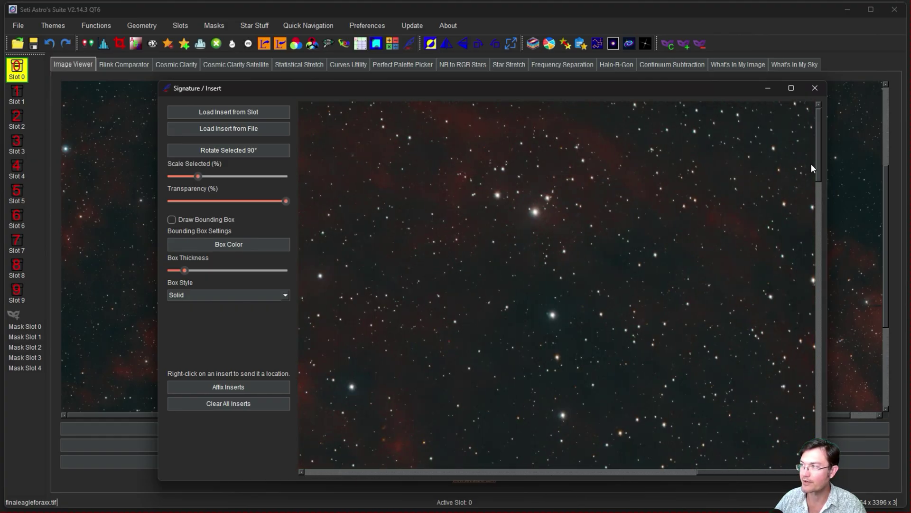
pyautogui.moveTo(817, 156); pyautogui.dragTo(818, 418)
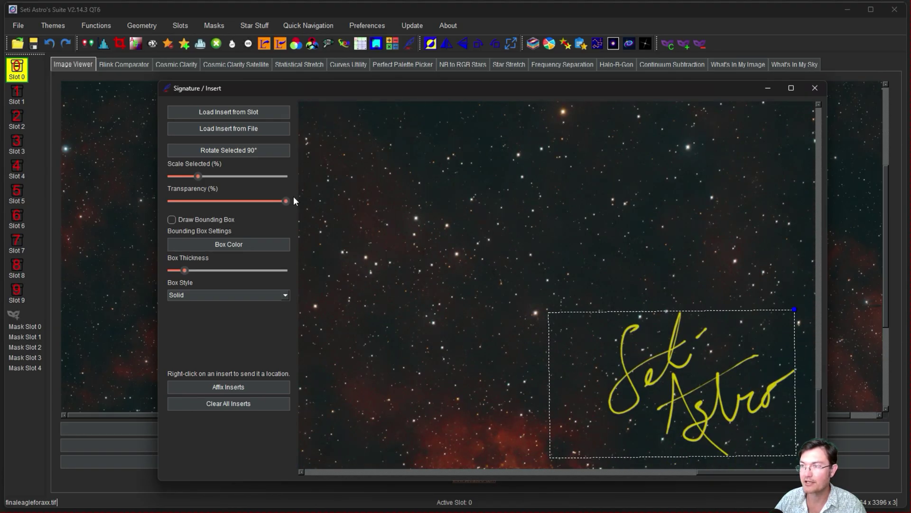
pyautogui.moveTo(286, 201); pyautogui.dragTo(201, 201)
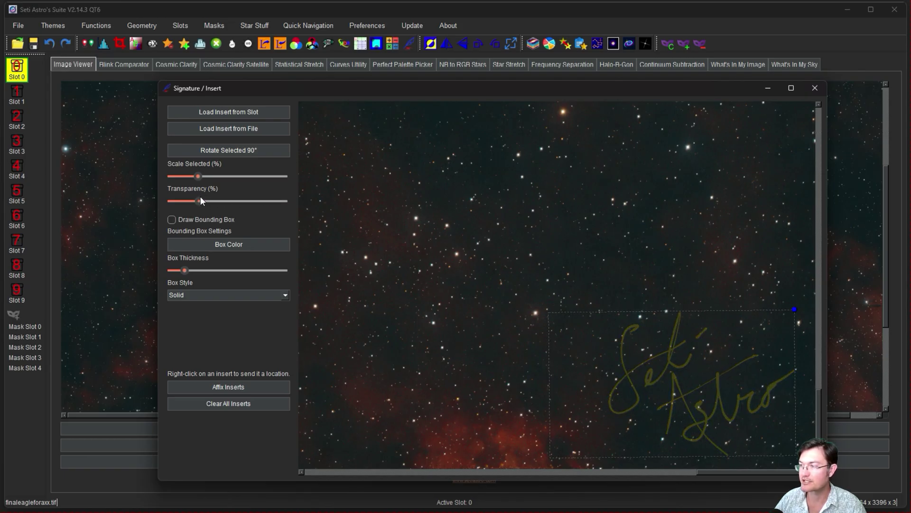
pyautogui.moveTo(794, 311); pyautogui.dragTo(778, 319)
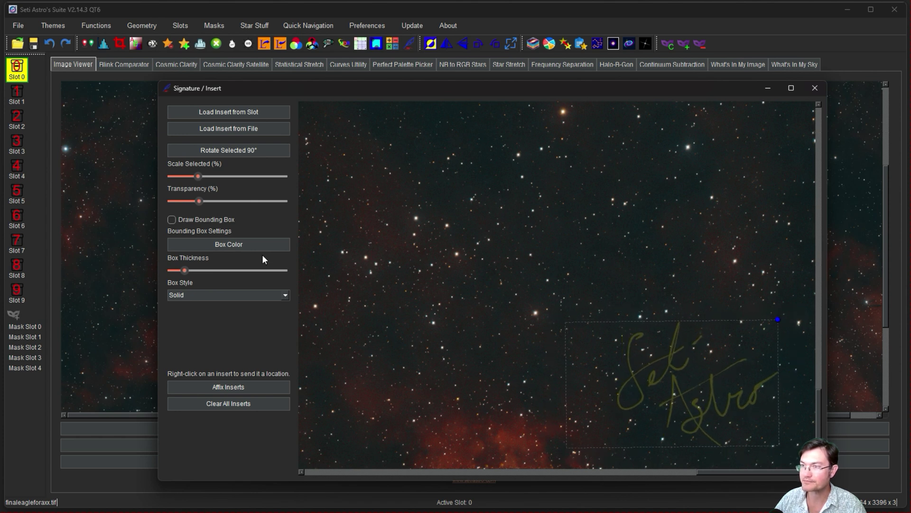
pyautogui.click(225, 388)
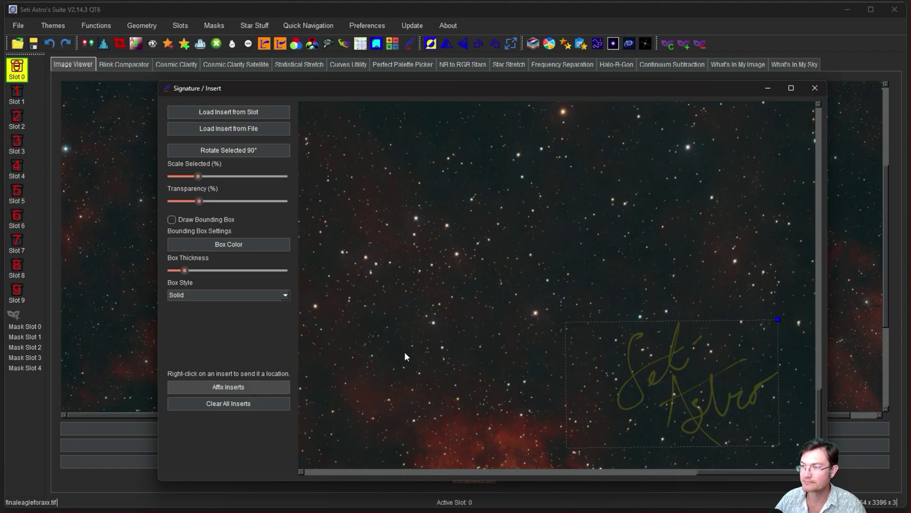
# Step: Close the Signature/Insert window and scroll the viewer to inspect the signed nebula image
pyautogui.click(814, 88)
pyautogui.moveTo(886, 242); pyautogui.dragTo(870, 388)
pyautogui.moveTo(797, 417); pyautogui.dragTo(875, 411)
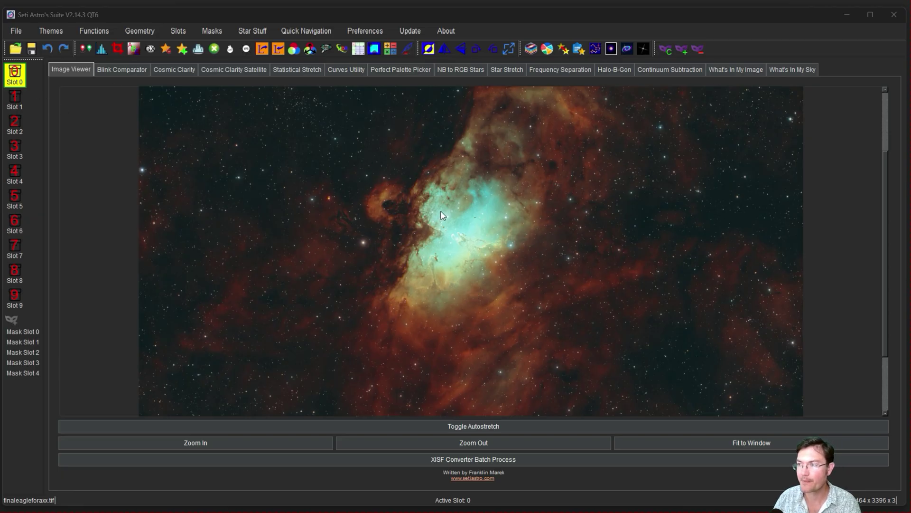
# Step: Copy the signed Slot 0 image into Slots 1, 2 and 3, then make Slot 1 active
pyautogui.click(85, 49)
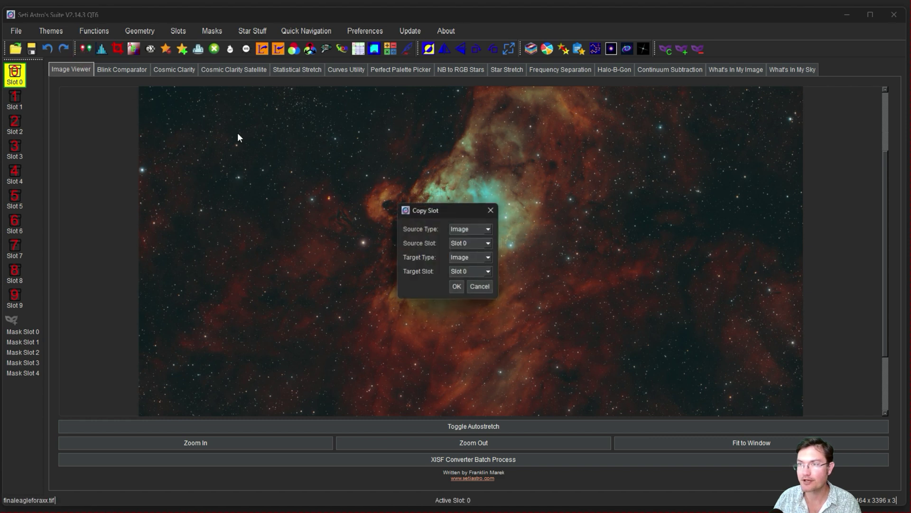
pyautogui.click(490, 272)
pyautogui.click(483, 287)
pyautogui.click(458, 287)
pyautogui.click(521, 269)
pyautogui.click(86, 49)
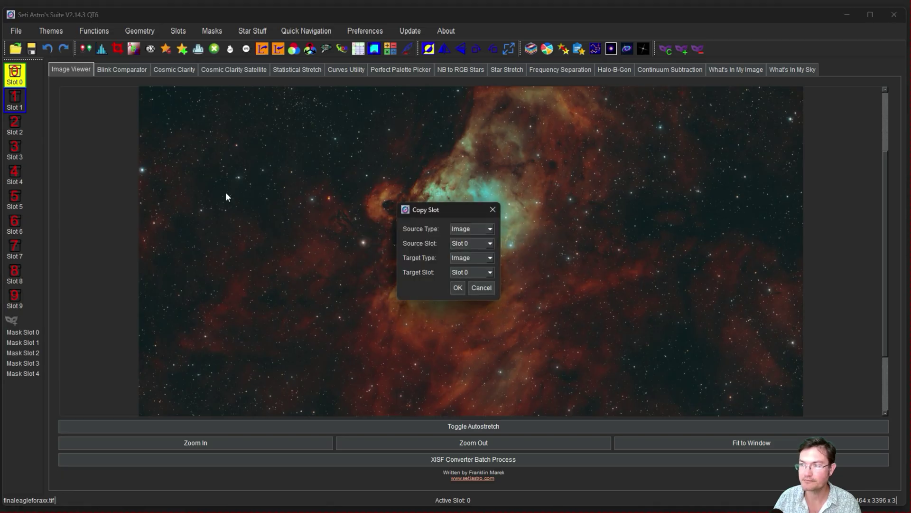
pyautogui.click(489, 272)
pyautogui.click(475, 293)
pyautogui.click(458, 287)
pyautogui.click(86, 49)
pyautogui.click(488, 272)
pyautogui.click(475, 301)
pyautogui.click(458, 288)
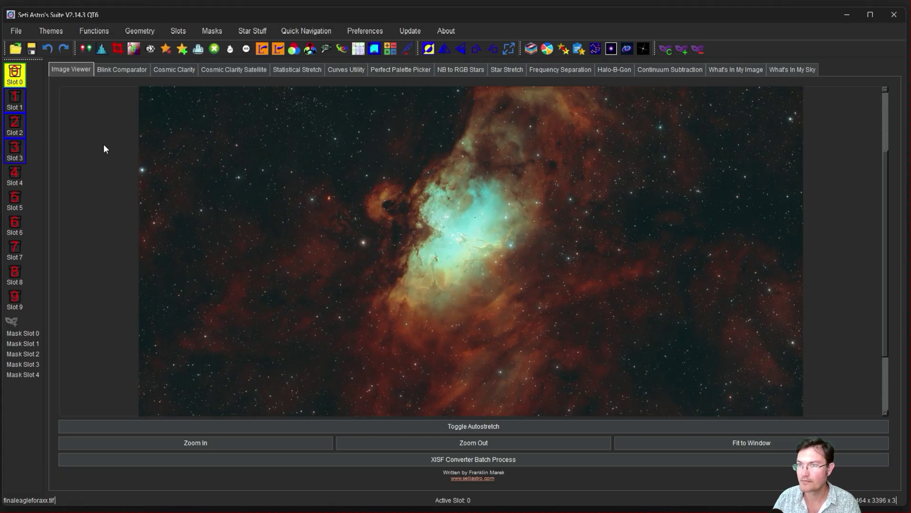
pyautogui.click(17, 102)
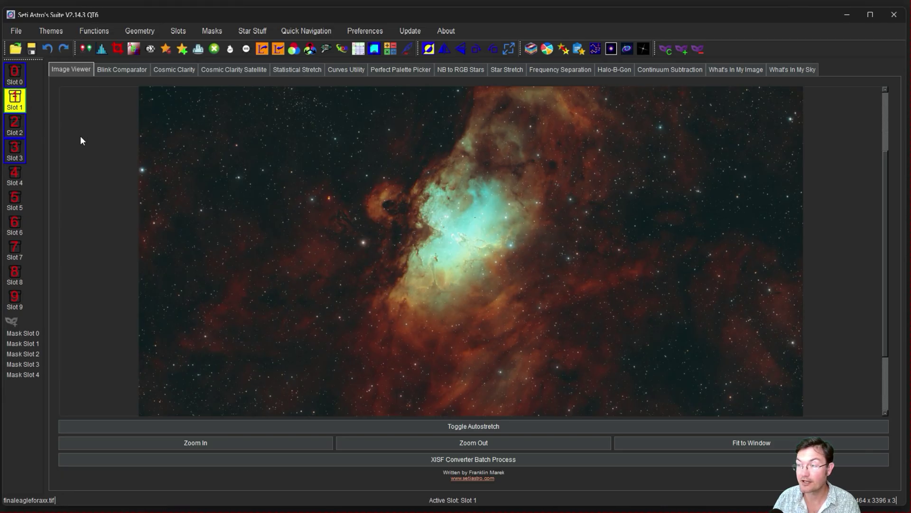
# Step: Crop Slot 1 to a core patch, Slot 2 to a 150×300 pillar, Slot 3 to a 322×236 region
pyautogui.click(119, 48)
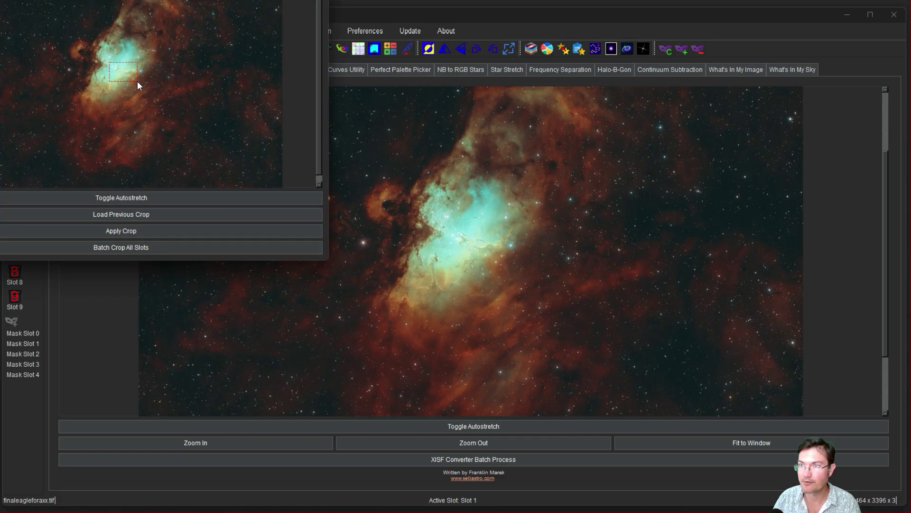
pyautogui.click(131, 230)
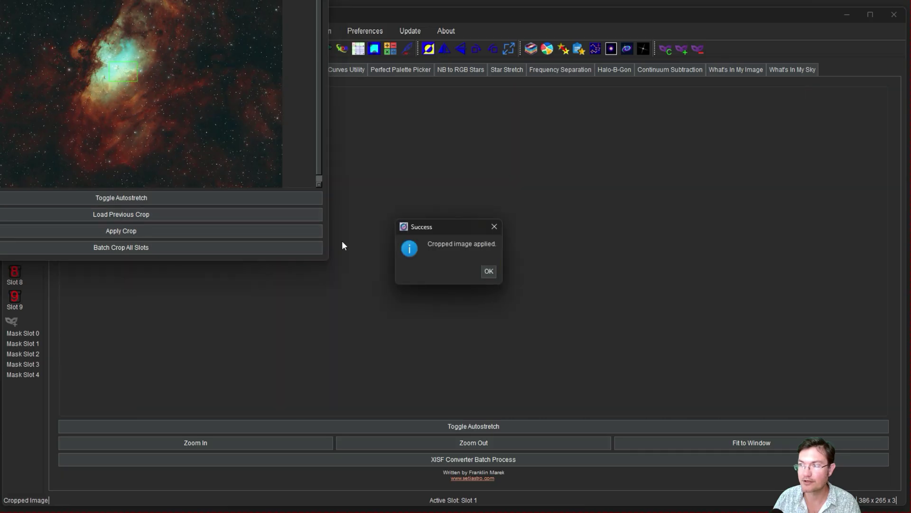
pyautogui.click(488, 273)
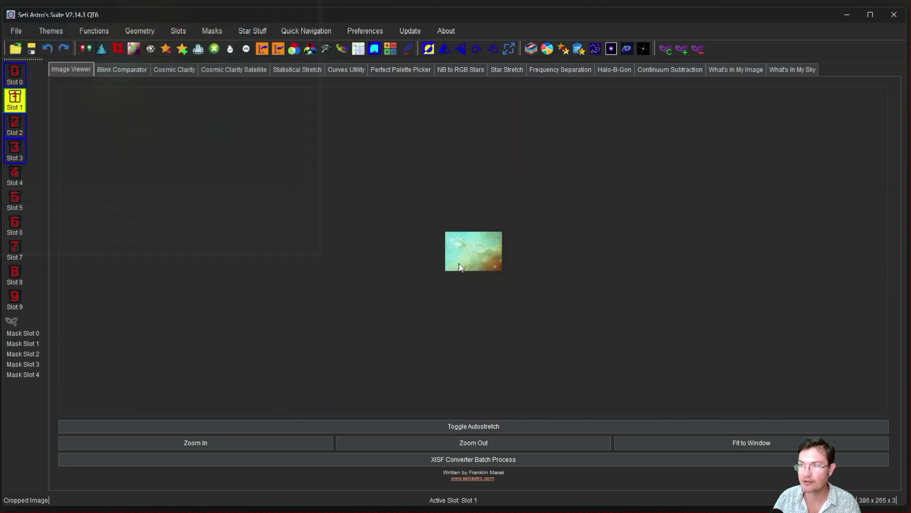
pyautogui.click(19, 127)
pyautogui.click(117, 49)
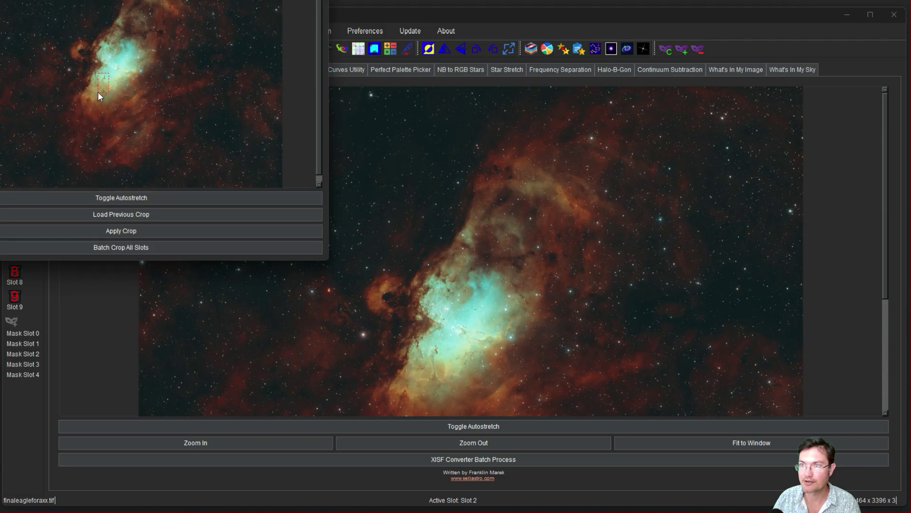
pyautogui.click(112, 231)
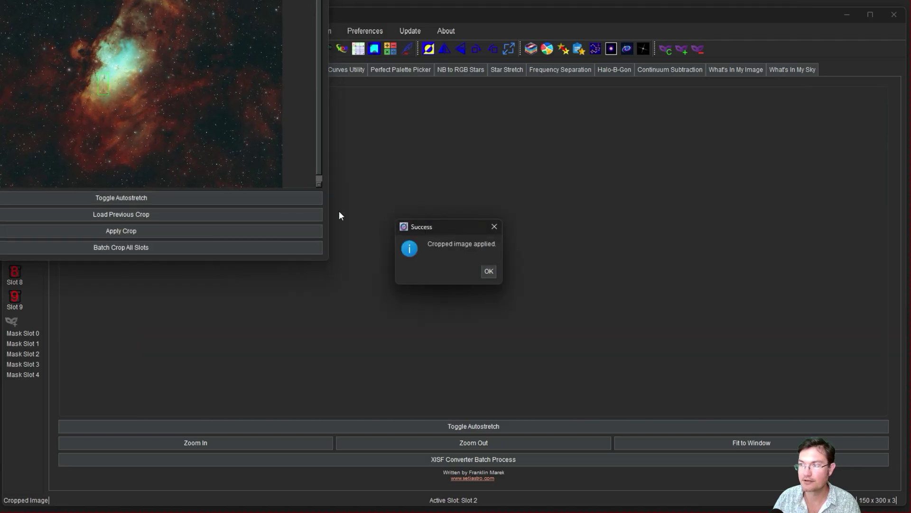
pyautogui.click(488, 271)
pyautogui.click(15, 151)
pyautogui.click(117, 50)
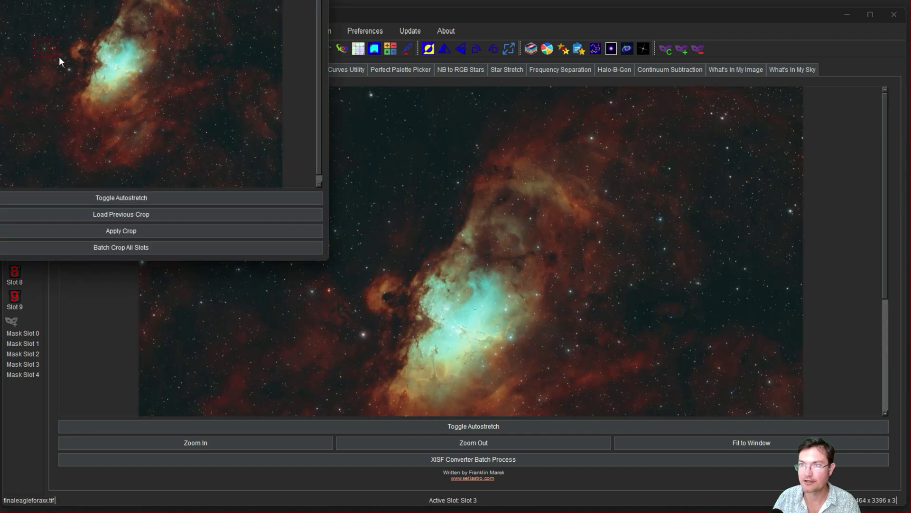
pyautogui.click(132, 230)
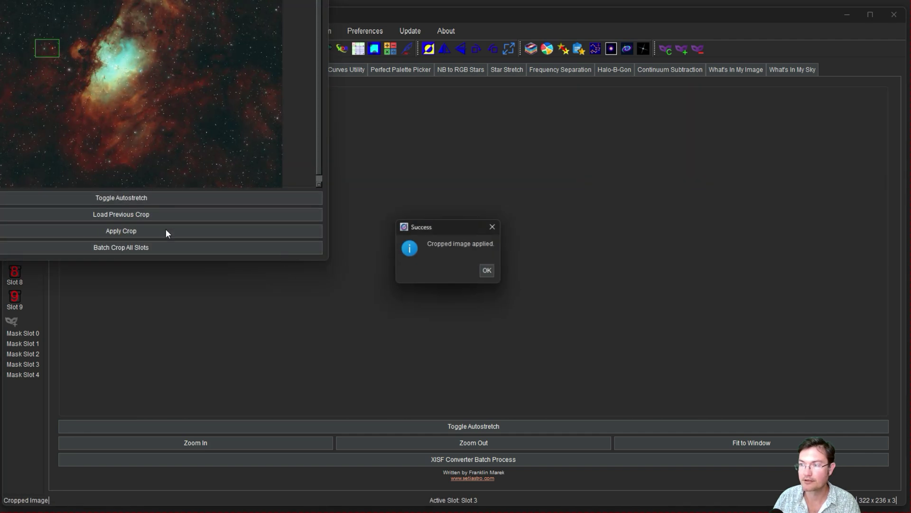
pyautogui.click(488, 272)
# Step: Switch back to the full signed image in Slot 0, zoom out, and reopen Signature/Insert
pyautogui.click(14, 125)
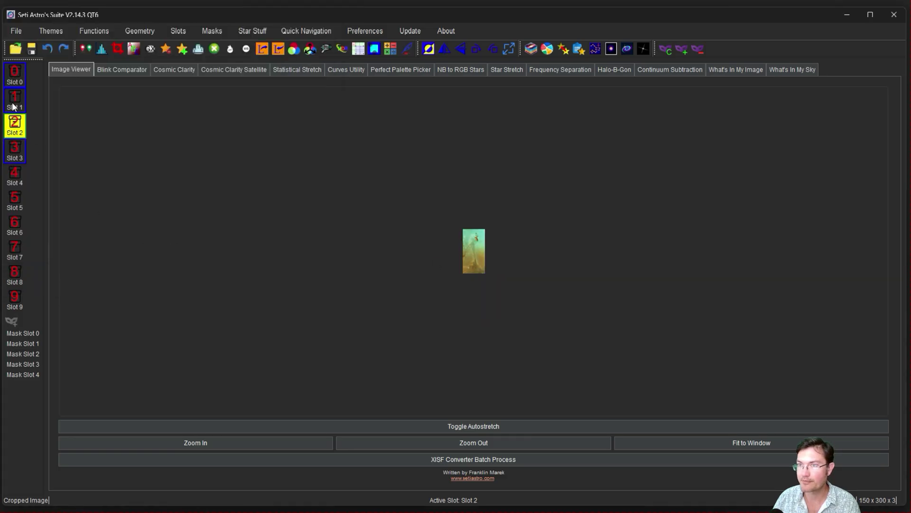
pyautogui.click(13, 105)
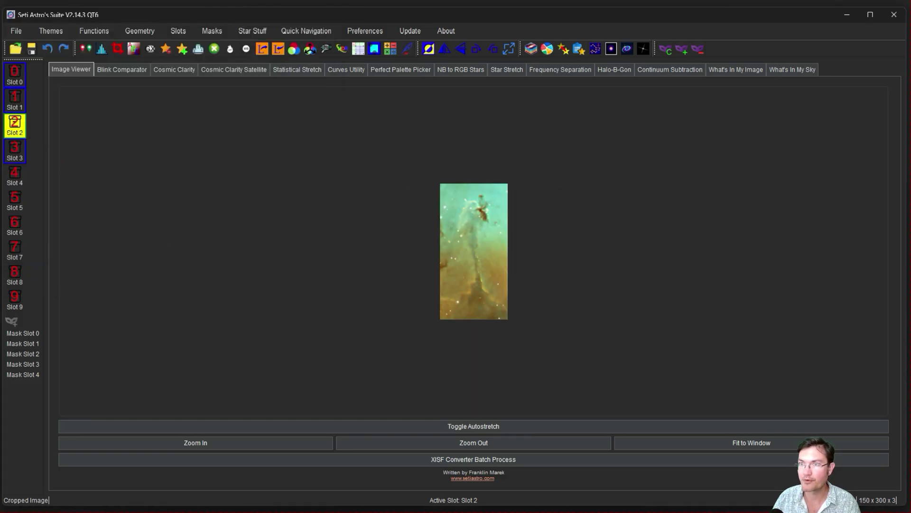
pyautogui.click(15, 77)
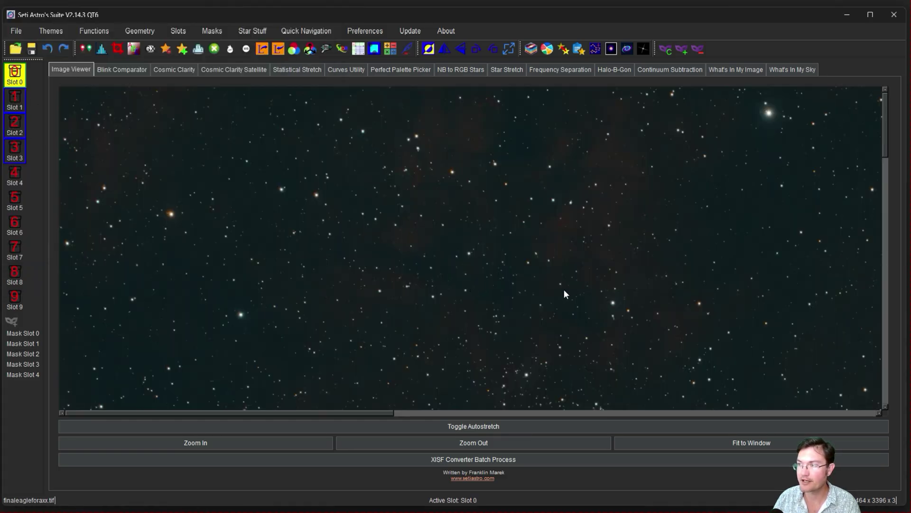
pyautogui.moveTo(392, 200); pyautogui.dragTo(543, 328)
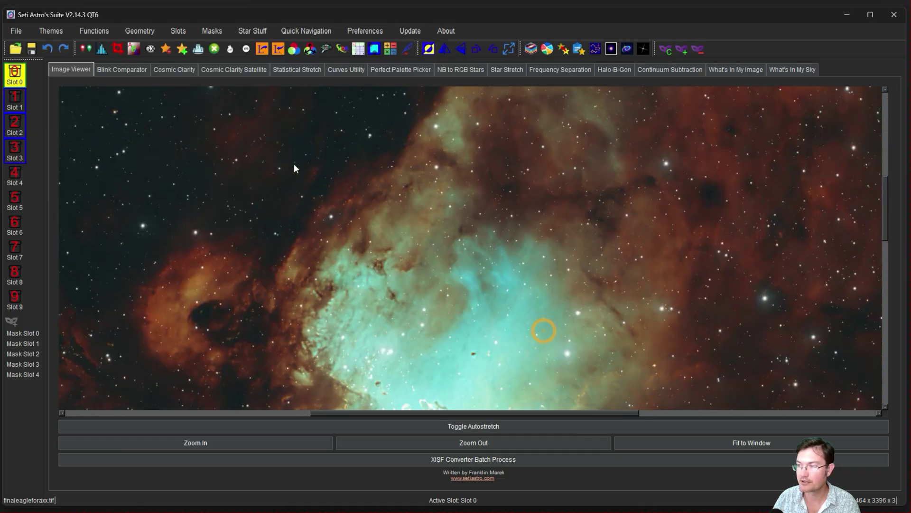
pyautogui.click(414, 443)
pyautogui.scroll(-1, 469, 320)
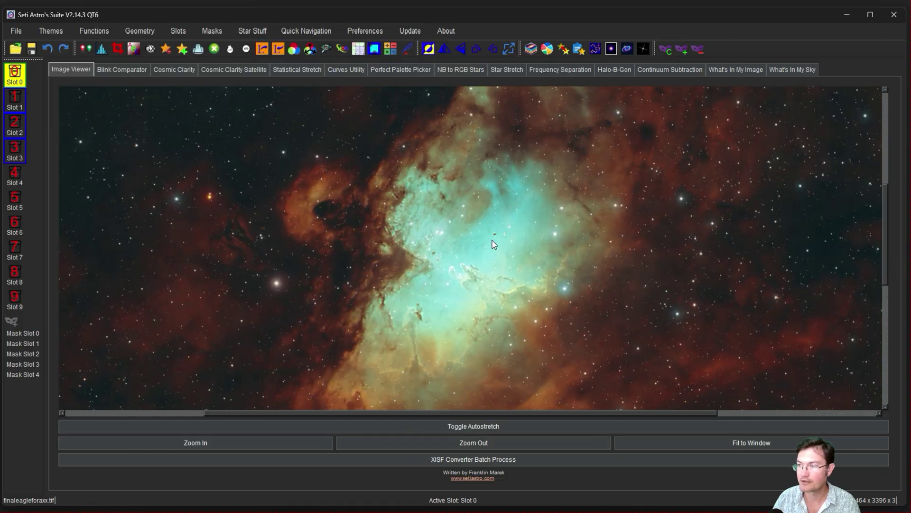
pyautogui.click(407, 49)
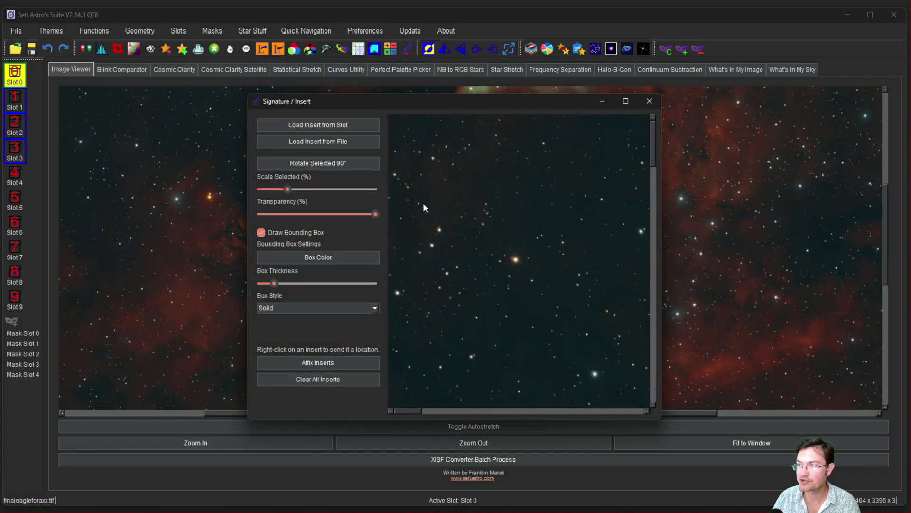
pyautogui.moveTo(306, 100); pyautogui.dragTo(273, 77)
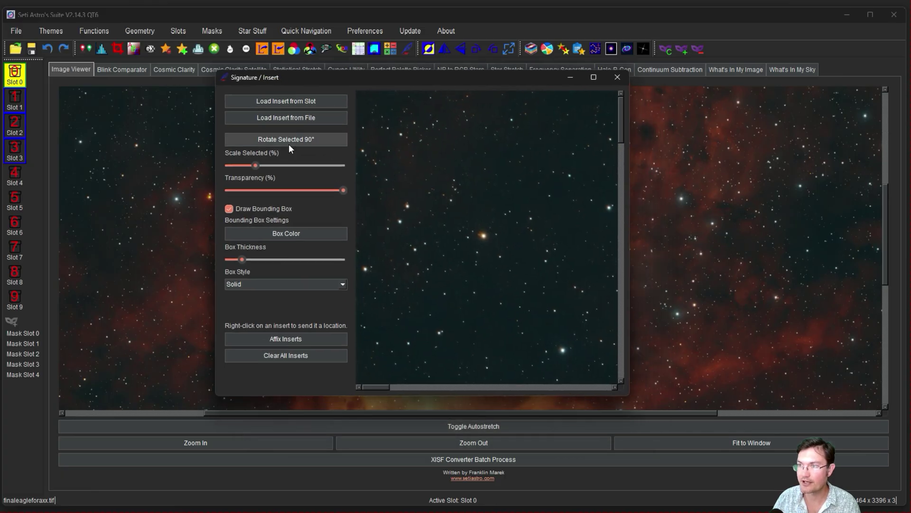
# Step: Load the cropped pillar detail from a slot as an insert, rotate it 45° and enlarge it
pyautogui.click(314, 99)
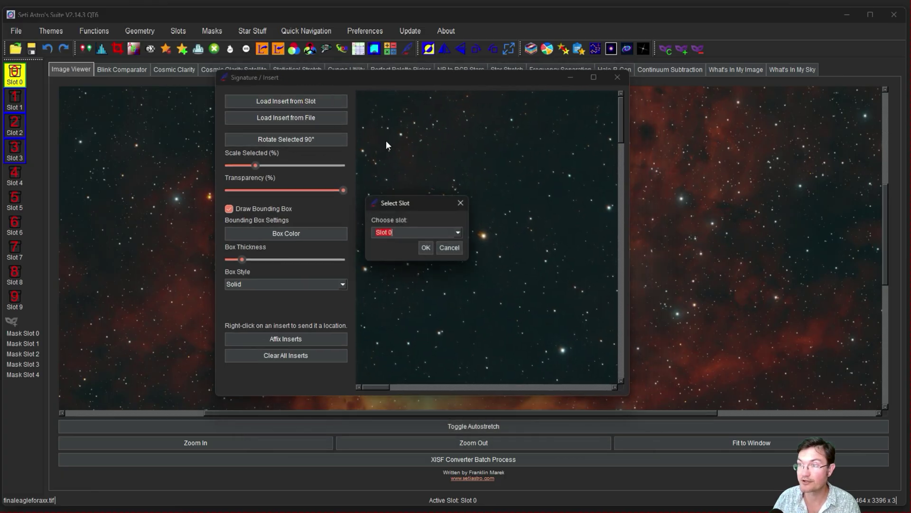
pyautogui.click(459, 233)
pyautogui.click(429, 255)
pyautogui.click(425, 249)
pyautogui.moveTo(441, 166); pyautogui.dragTo(549, 307)
pyautogui.moveTo(383, 388); pyautogui.dragTo(407, 388)
pyautogui.moveTo(387, 282); pyautogui.dragTo(535, 300)
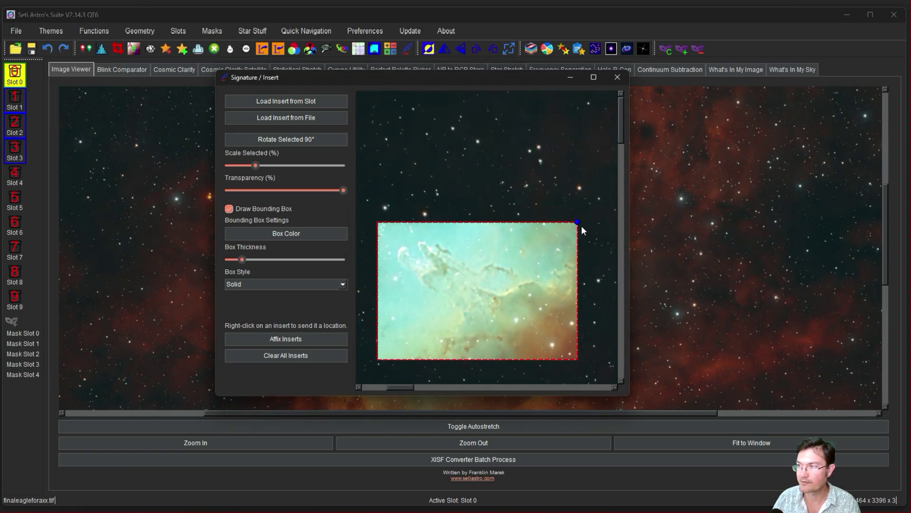
pyautogui.moveTo(578, 221); pyautogui.dragTo(705, 340)
pyautogui.moveTo(482, 261); pyautogui.dragTo(498, 303)
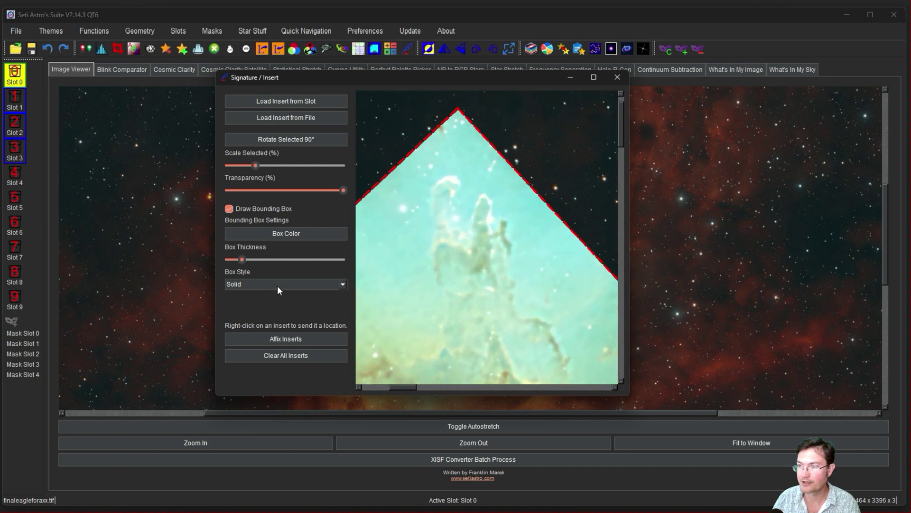
# Step: Change the insert's border colour from red to gold #ffbf00
pyautogui.click(269, 233)
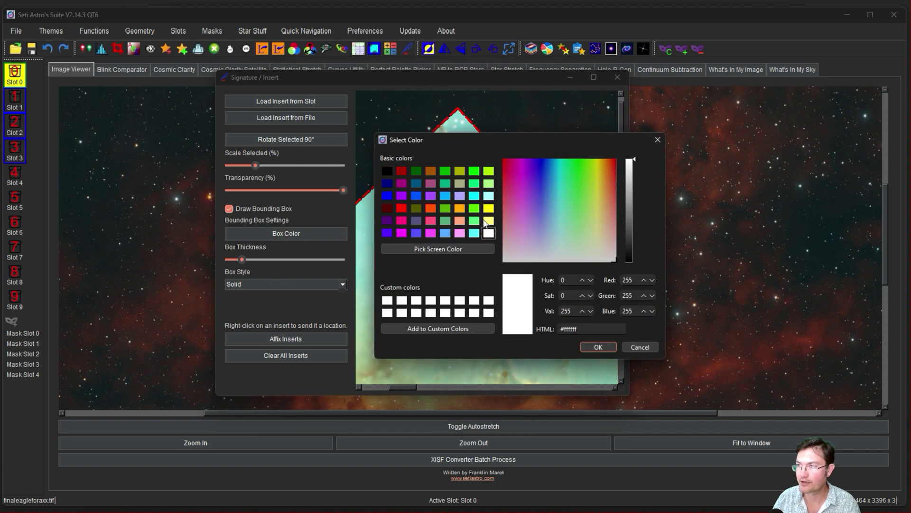
pyautogui.moveTo(557, 204); pyautogui.dragTo(602, 154)
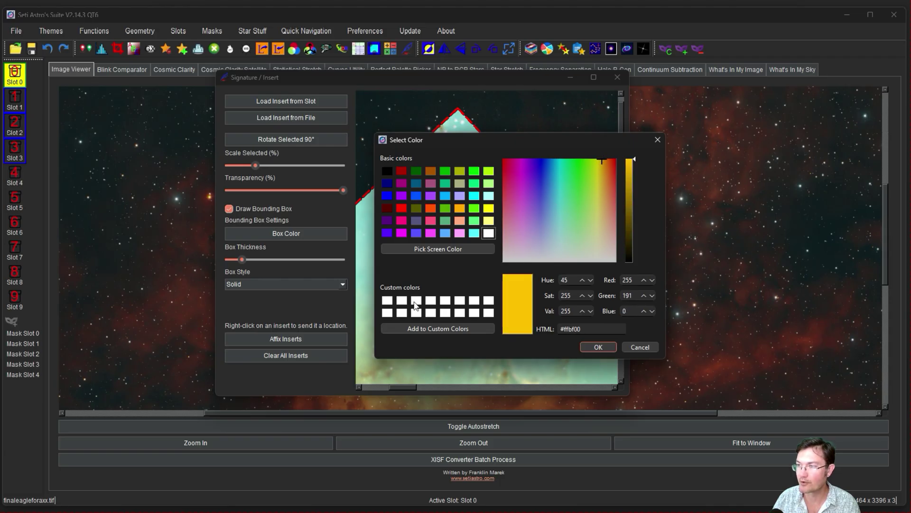
pyautogui.press('Return')
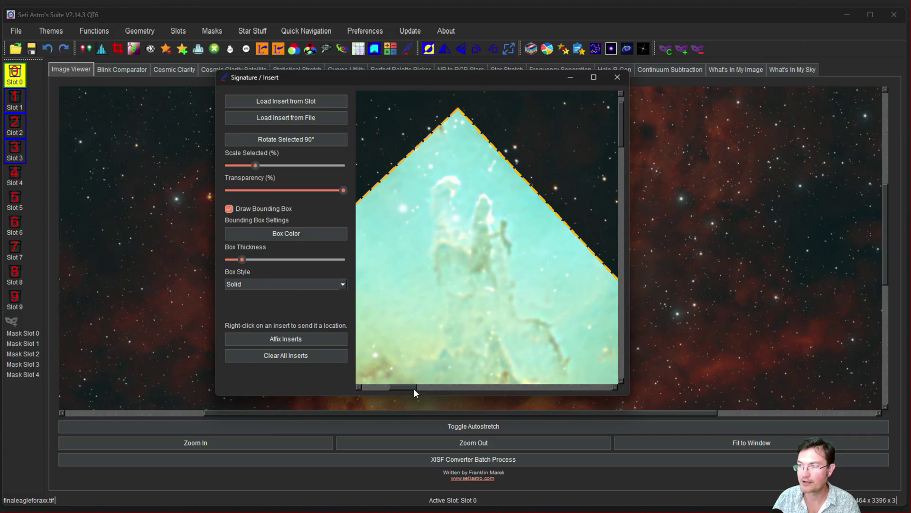
pyautogui.moveTo(408, 388); pyautogui.dragTo(335, 376)
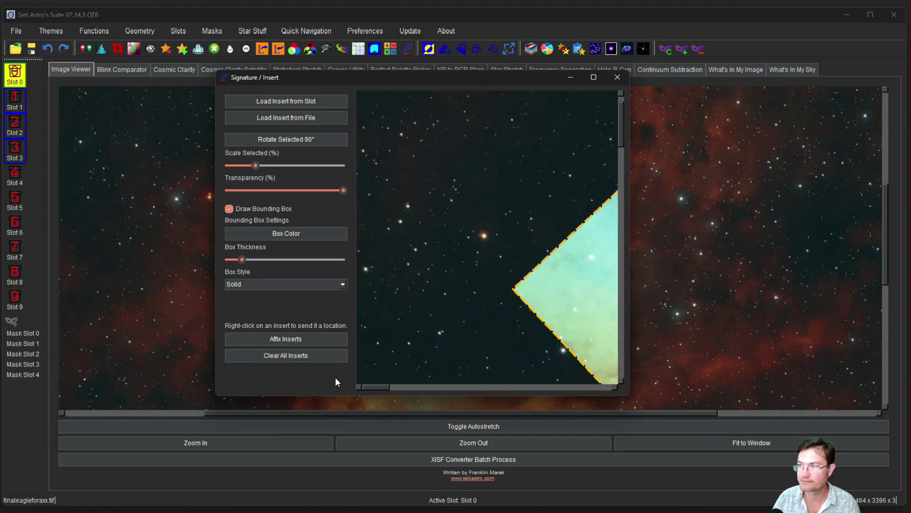
# Step: Load the Slot 2 image as a second insert
pyautogui.click(280, 102)
pyautogui.click(457, 233)
pyautogui.click(417, 259)
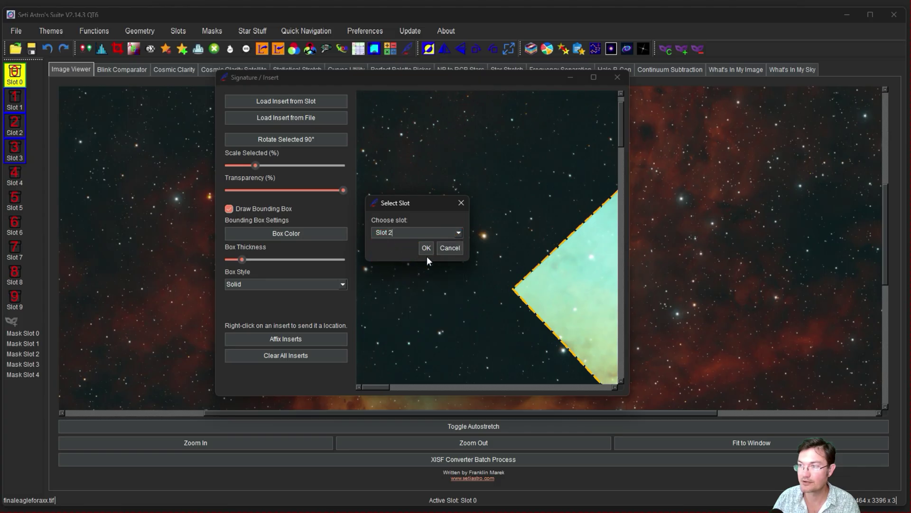
pyautogui.click(426, 246)
# Step: Drag the Slot 2 pillar insert down and to the right over the nebula
pyautogui.moveTo(426, 246); pyautogui.dragTo(674, 409)
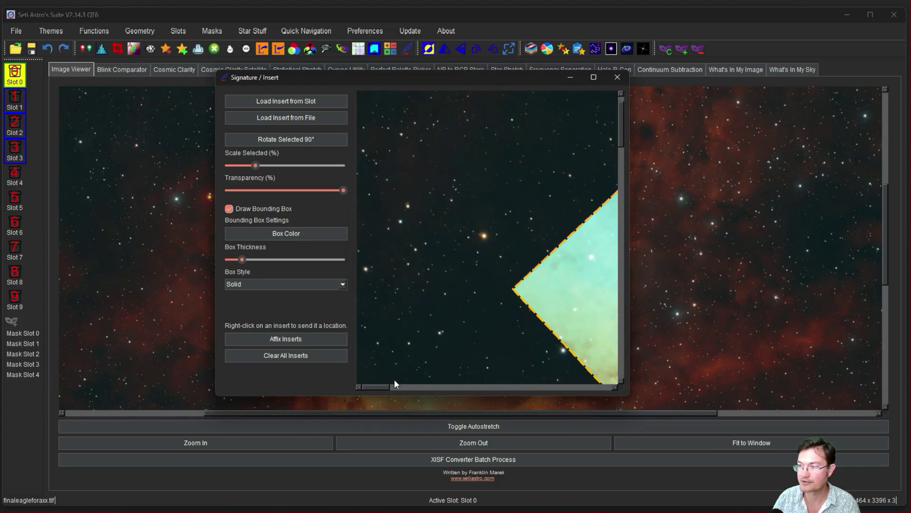
pyautogui.moveTo(392, 389); pyautogui.dragTo(455, 327)
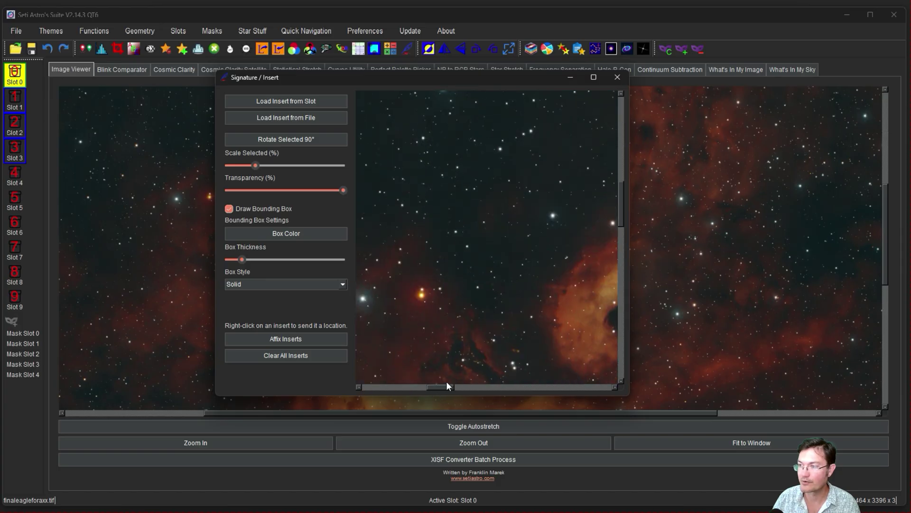
pyautogui.moveTo(446, 385); pyautogui.dragTo(412, 387)
pyautogui.moveTo(619, 242); pyautogui.dragTo(616, 379)
pyautogui.scroll(3, 526, 366)
pyautogui.click(619, 294)
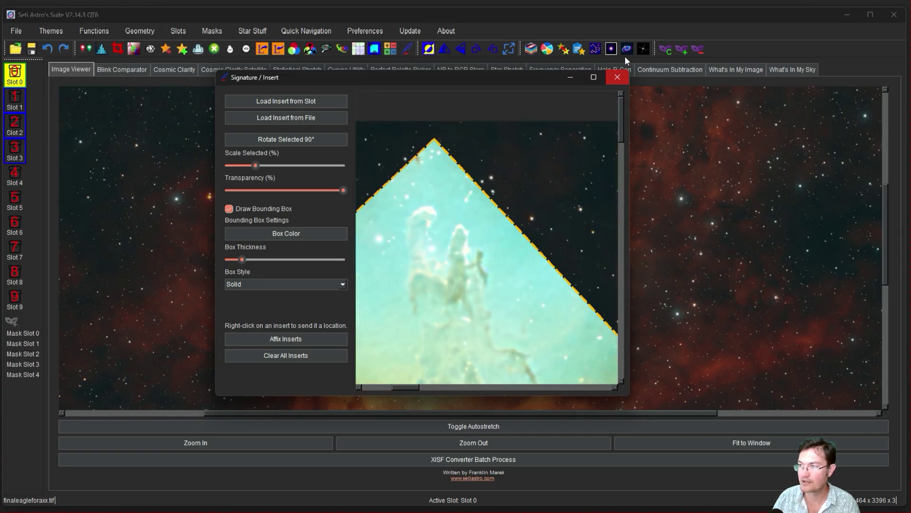
pyautogui.moveTo(404, 387); pyautogui.dragTo(374, 387)
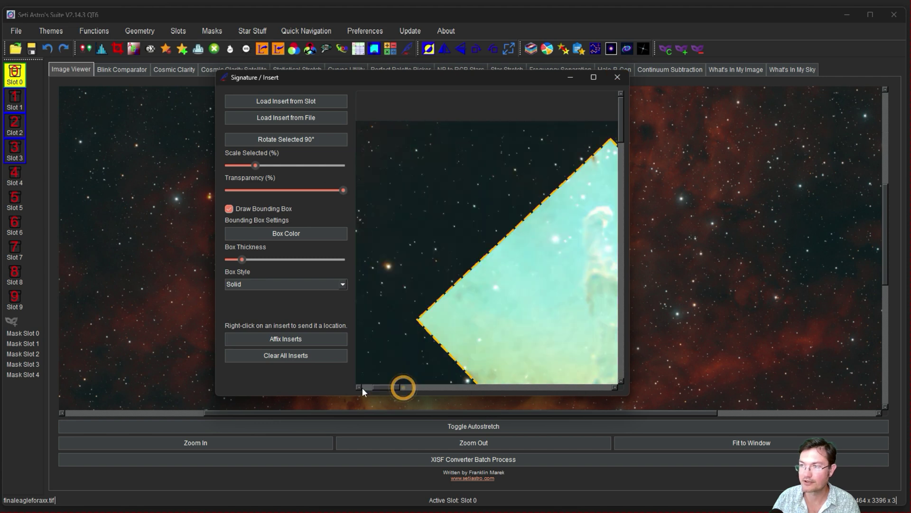
# Step: Load the Slot 3 image as a third insert
pyautogui.click(294, 100)
pyautogui.click(457, 234)
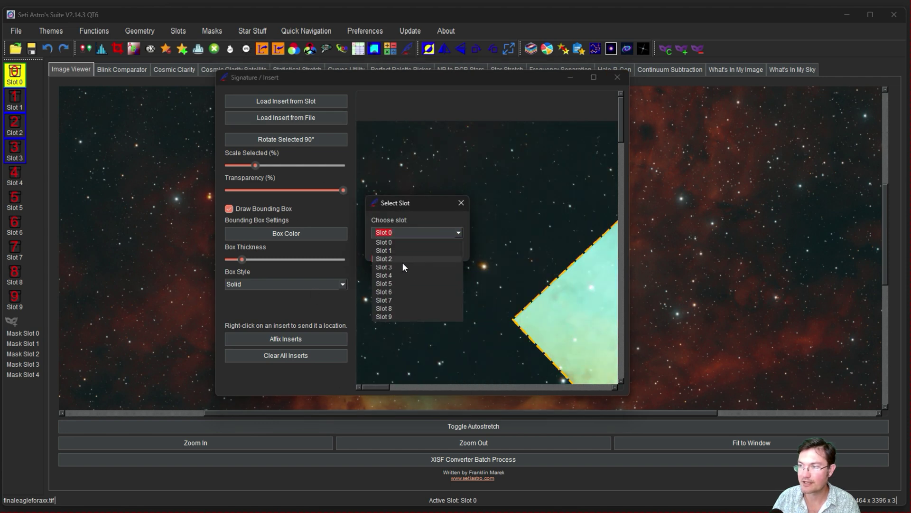
pyautogui.click(403, 263)
pyautogui.click(426, 247)
pyautogui.rightClick(436, 211)
pyautogui.click(436, 211)
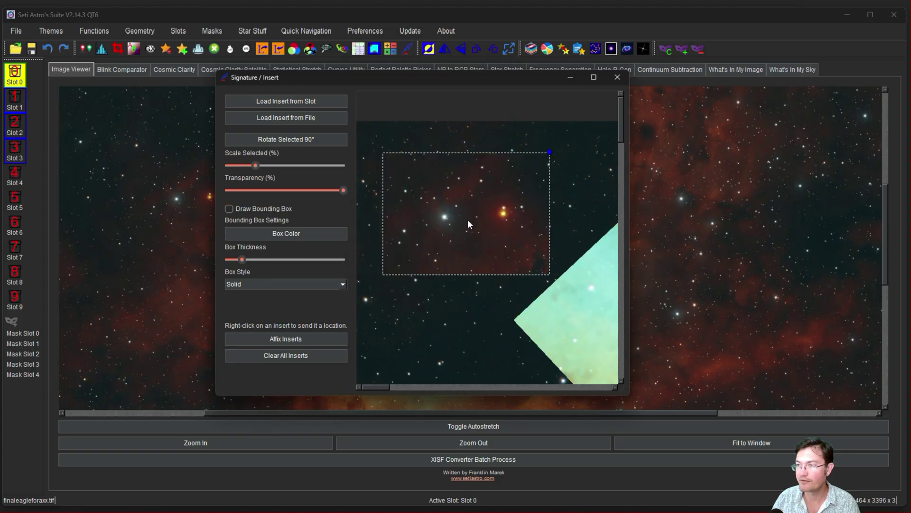
# Step: Place the Slot 3 insert in the bottom-right corner of the image
pyautogui.click(250, 212)
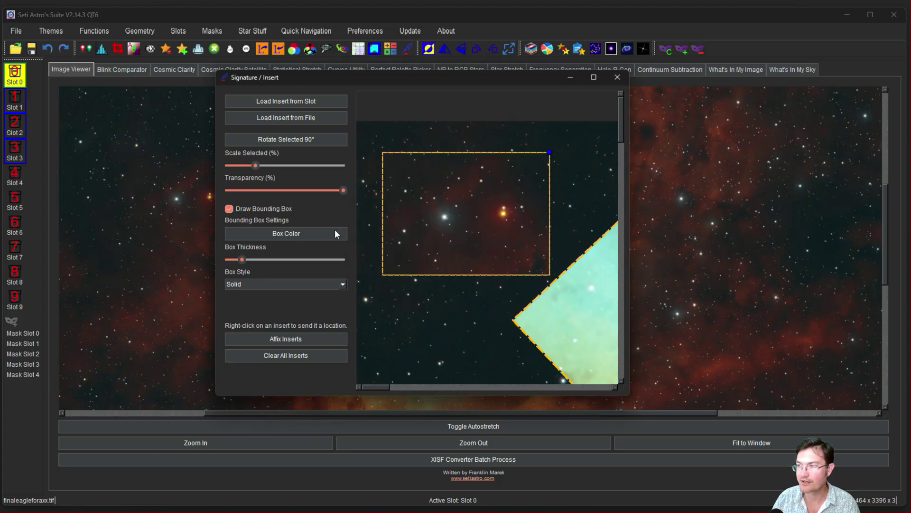
pyautogui.click(255, 212)
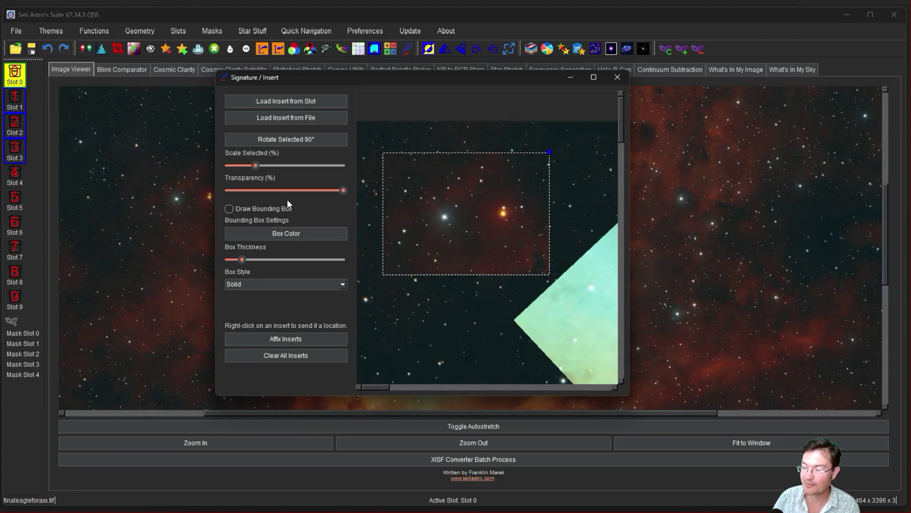
pyautogui.rightClick(430, 187)
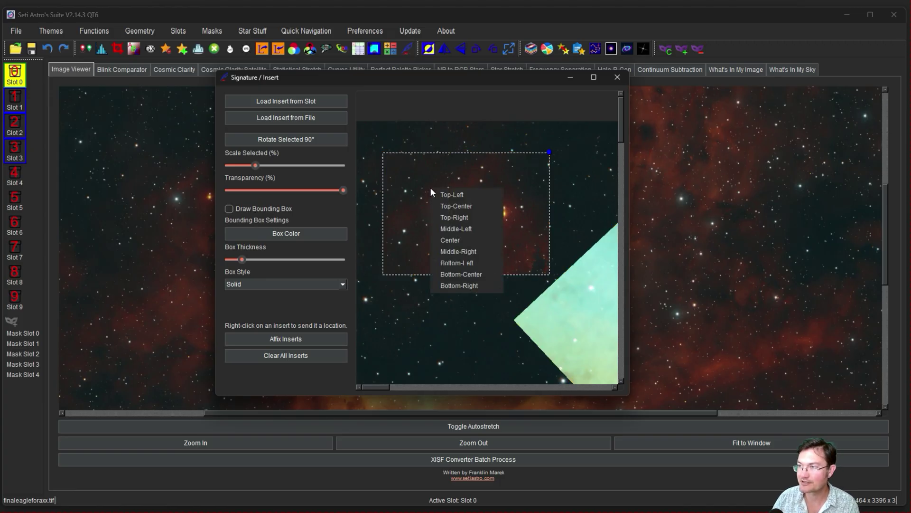
pyautogui.click(463, 281)
pyautogui.moveTo(383, 386); pyautogui.dragTo(600, 380)
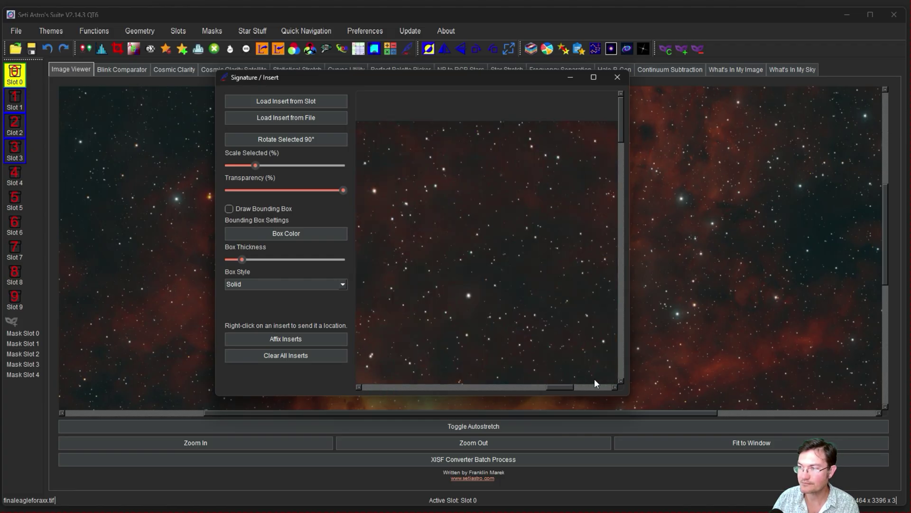
pyautogui.moveTo(623, 112); pyautogui.dragTo(625, 361)
pyautogui.moveTo(561, 346); pyautogui.dragTo(447, 236)
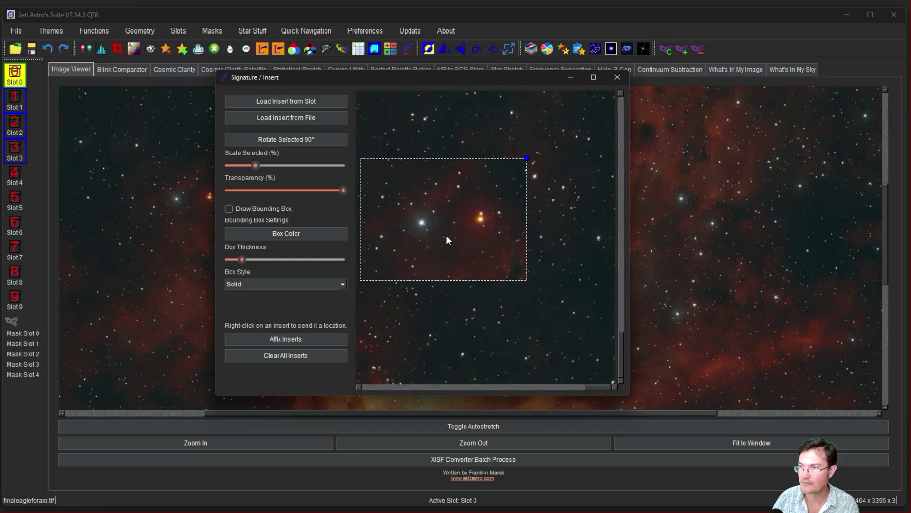
# Step: Draw a bounding box, enlarge the bottom-right insert, and set Box Style to Solid
pyautogui.click(249, 209)
pyautogui.moveTo(526, 158); pyautogui.dragTo(612, 97)
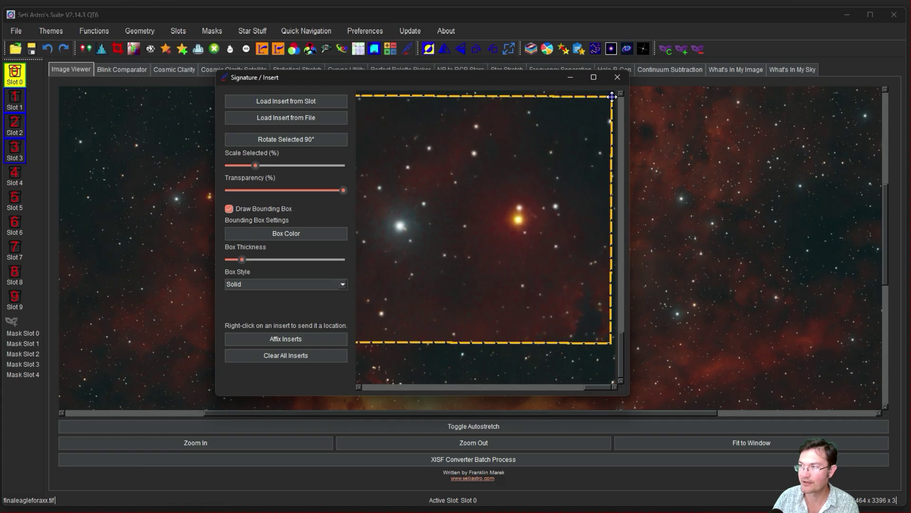
pyautogui.click(297, 286)
pyautogui.click(273, 295)
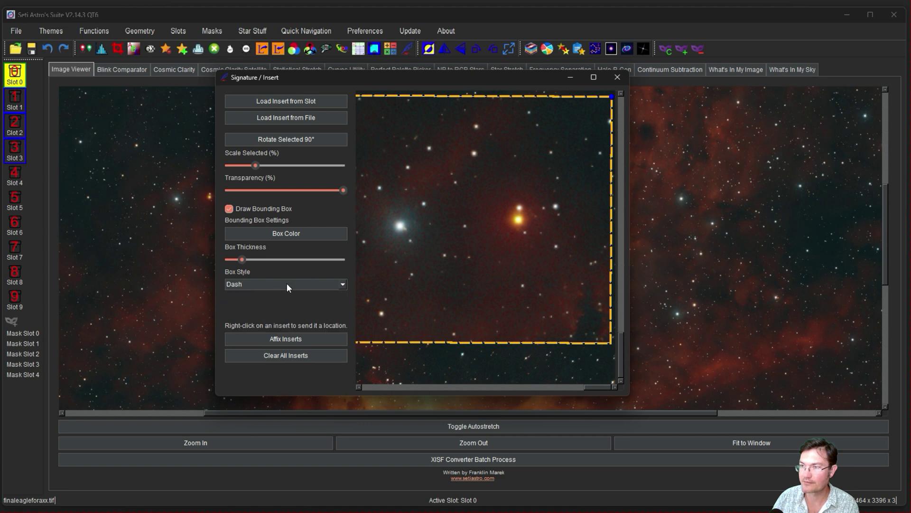
pyautogui.click(287, 284)
pyautogui.click(271, 315)
pyautogui.click(292, 287)
pyautogui.click(272, 292)
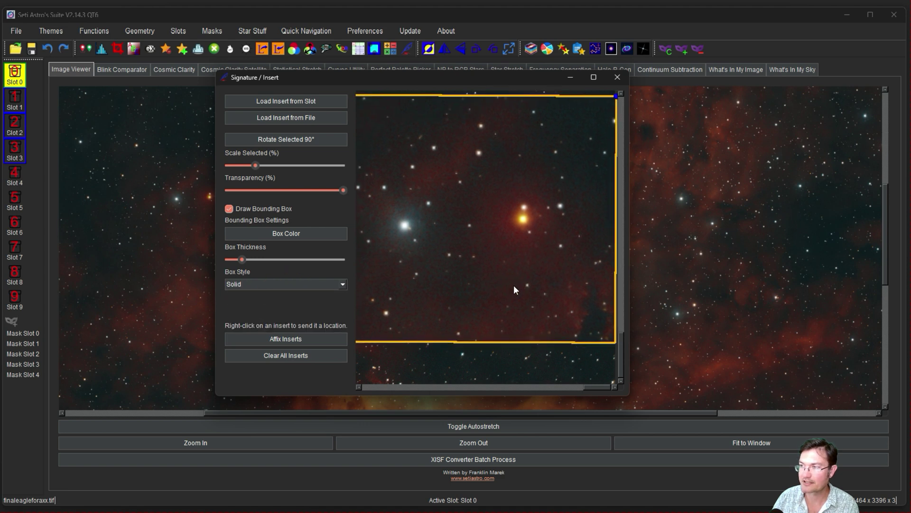
pyautogui.click(588, 387)
pyautogui.moveTo(566, 389)
pyautogui.mouseDown()
pyautogui.moveTo(374, 377)
pyautogui.moveTo(589, 382)
pyautogui.moveTo(582, 384)
pyautogui.mouseUp()
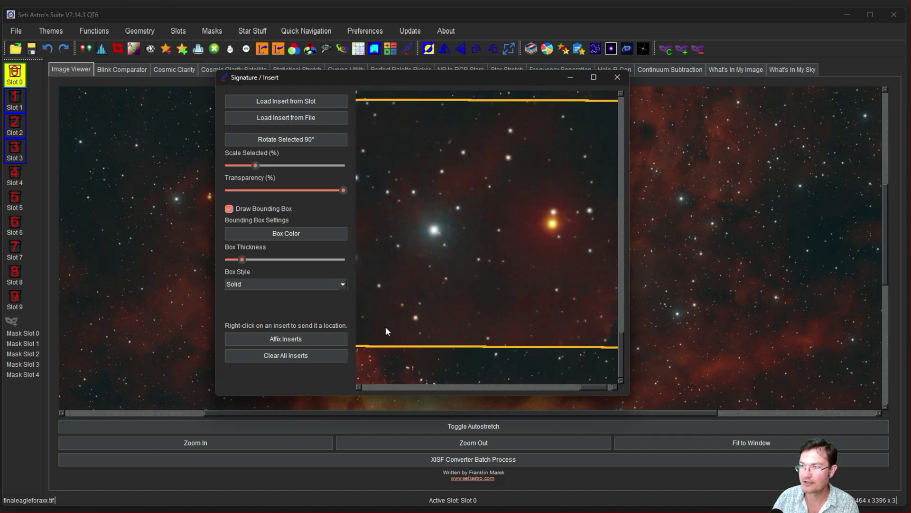
# Step: Affix the three inserts to the Eagle Nebula, close the editor, and fit to window
pyautogui.click(283, 338)
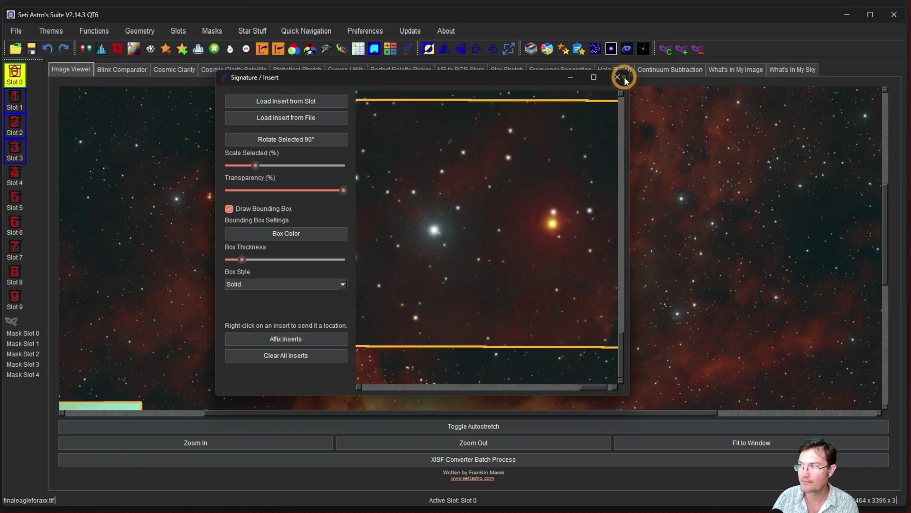
pyautogui.click(618, 77)
pyautogui.click(687, 442)
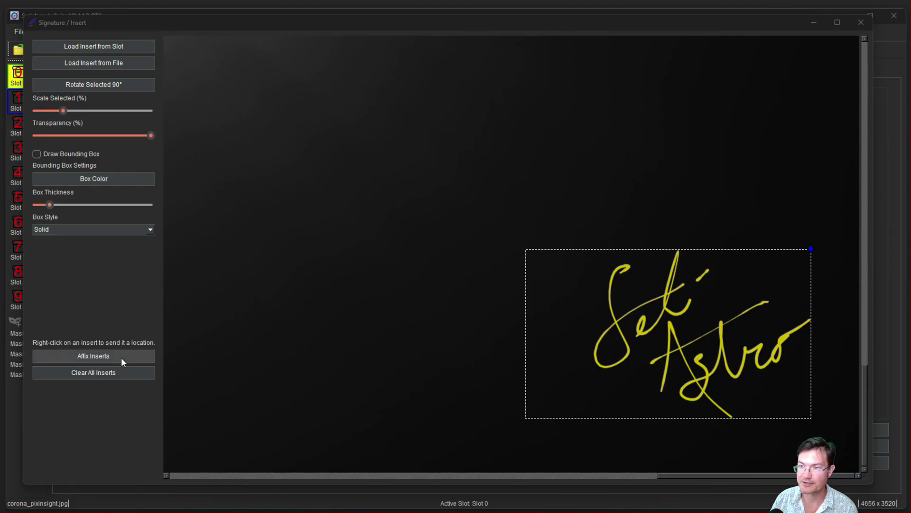
# Step: Affix the gold 'Seti Astro' signature to corona_pixinsight.jpg and close the editor
pyautogui.click(118, 356)
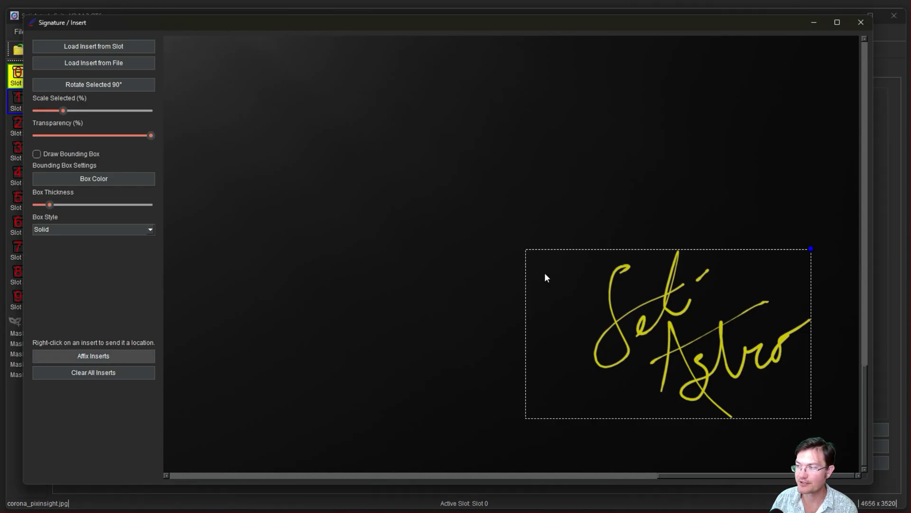
pyautogui.click(861, 23)
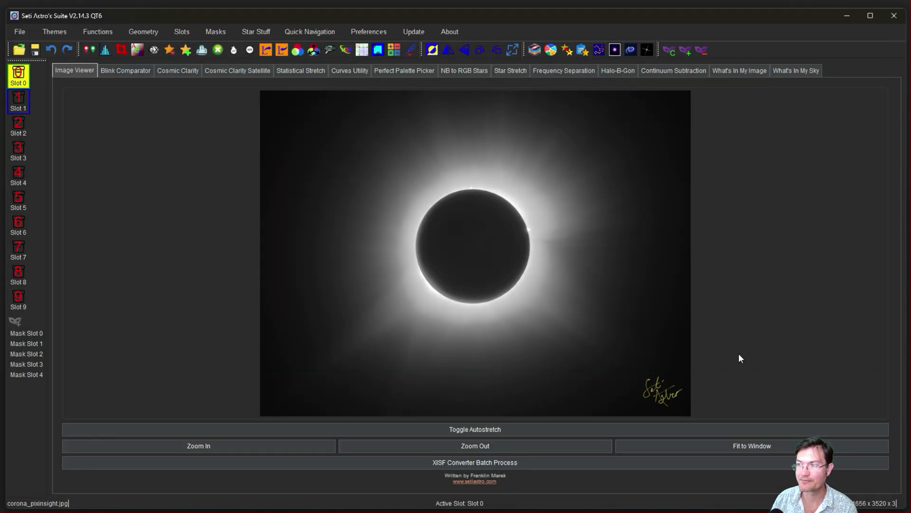